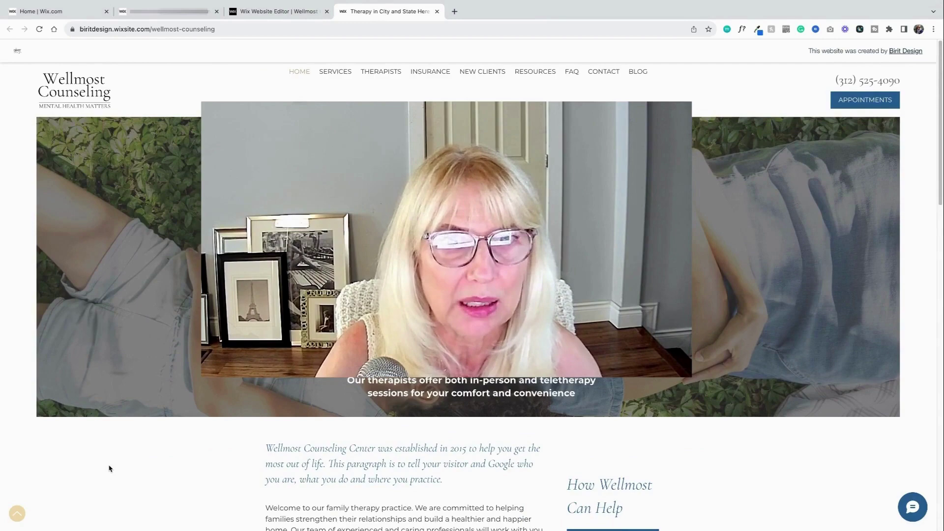
Delete the small existing button at the bottom-left of the Wellmost Counseling home page
key(ctrl+shift+Tab)
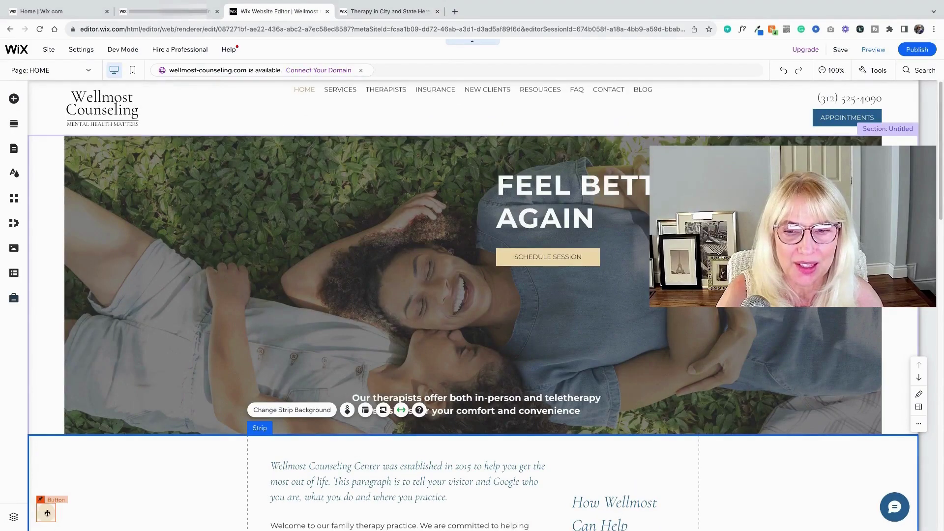
click(48, 514)
right_click(47, 511)
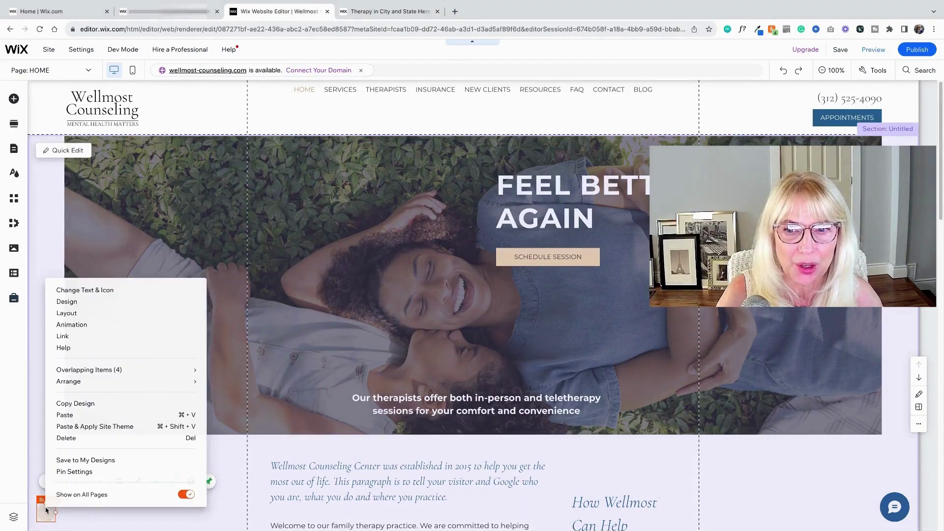
click(76, 438)
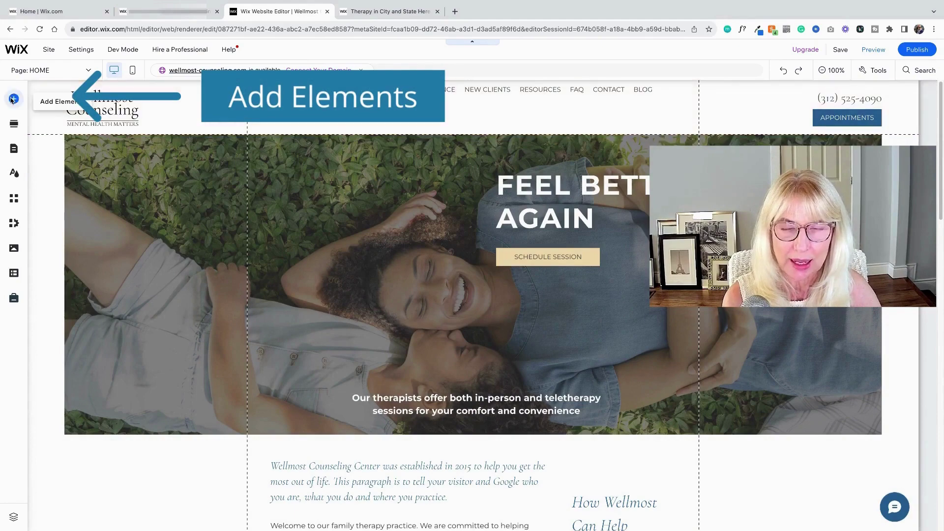
Drag a round up-arrow icon button from the Text & Icon Buttons onto the page below the hero image
click(14, 100)
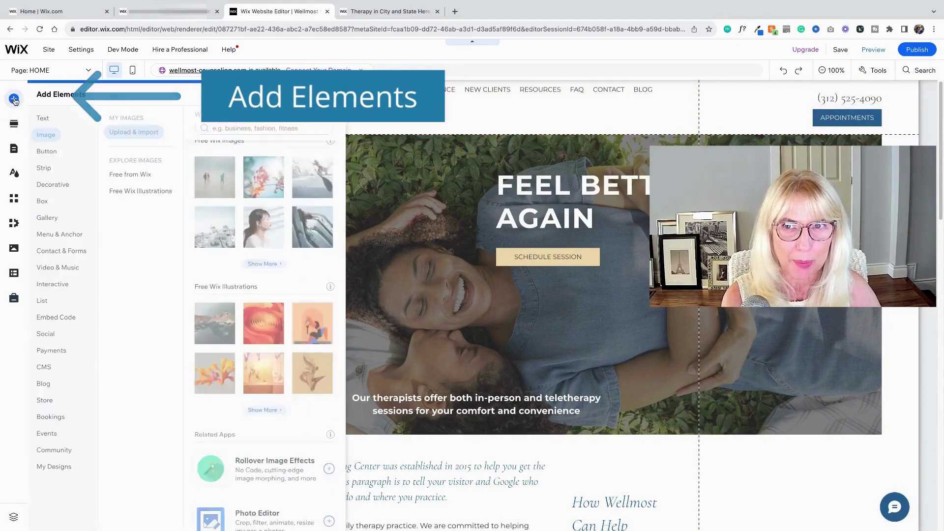
click(47, 151)
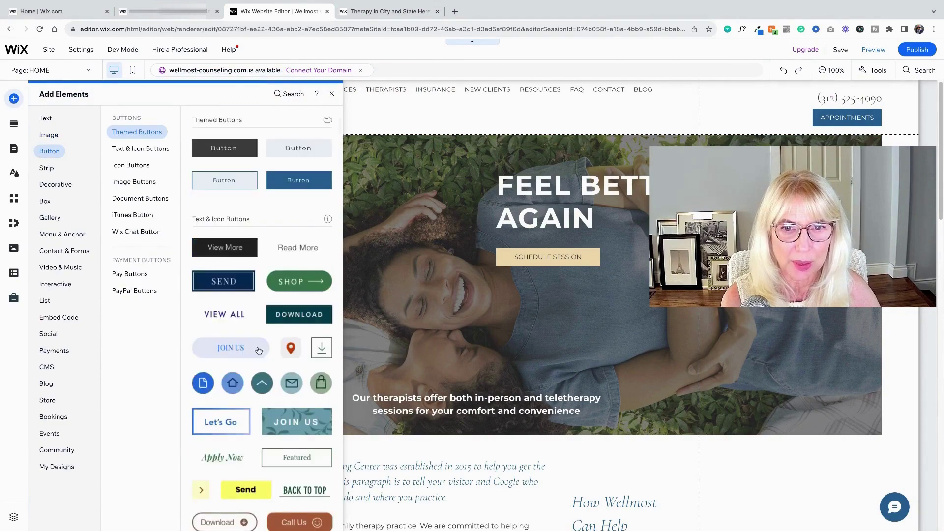
scroll(275, 383, down, 1)
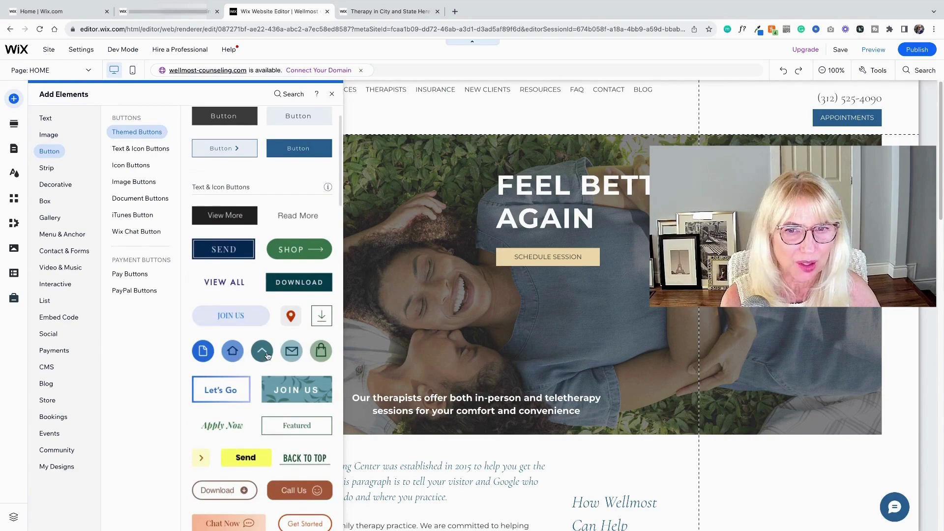
scroll(268, 358, down, 1)
scroll(269, 358, down, 3)
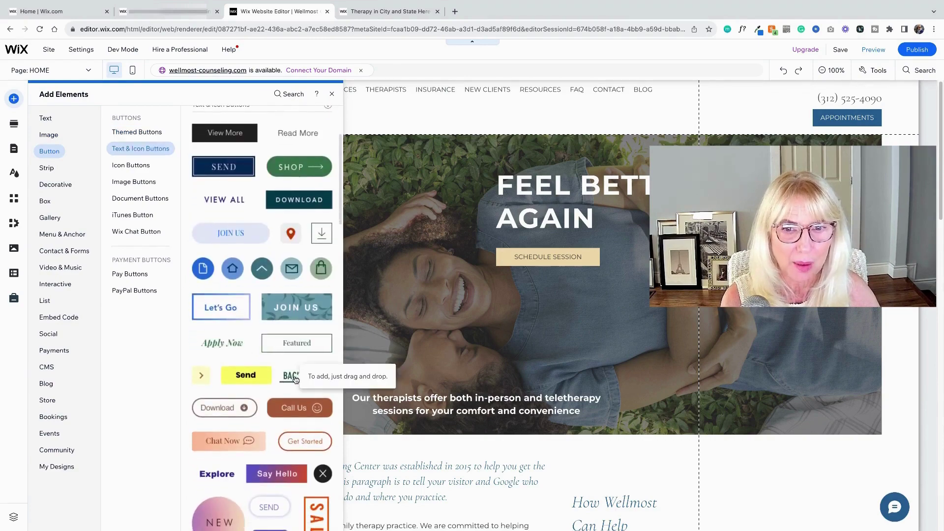
scroll(300, 379, down, 6)
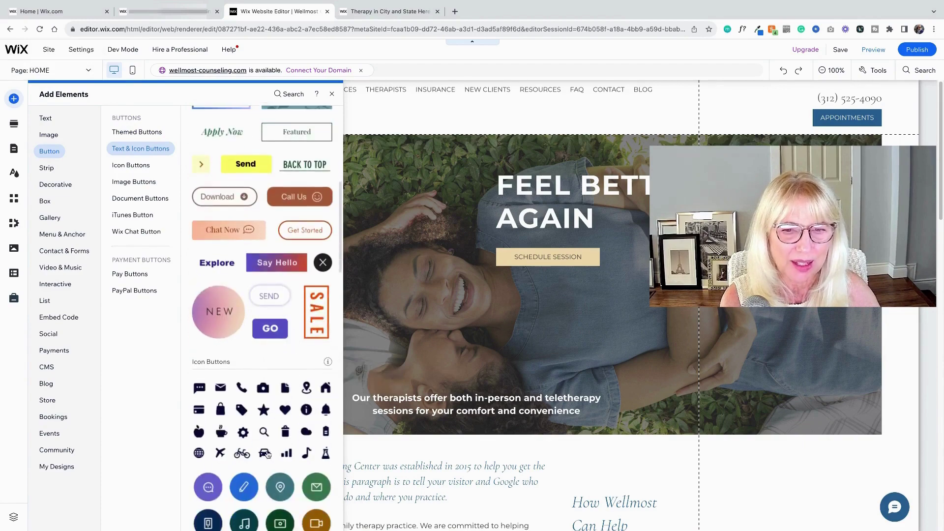
scroll(246, 387, up, 3)
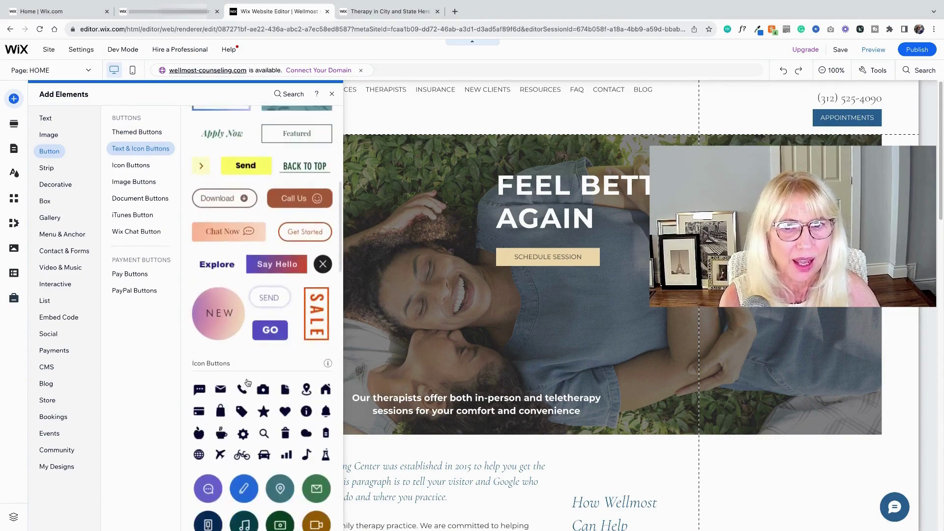
scroll(249, 383, up, 2)
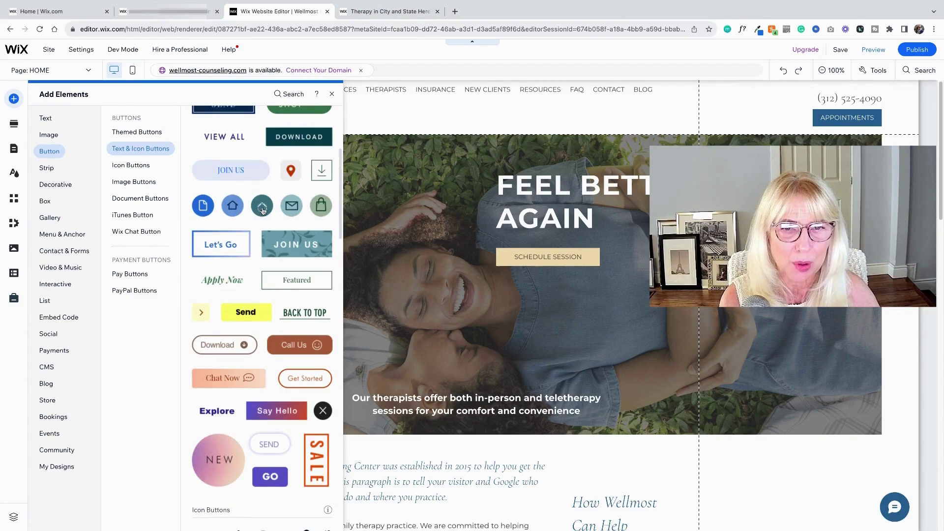
drag(263, 211, 140, 484)
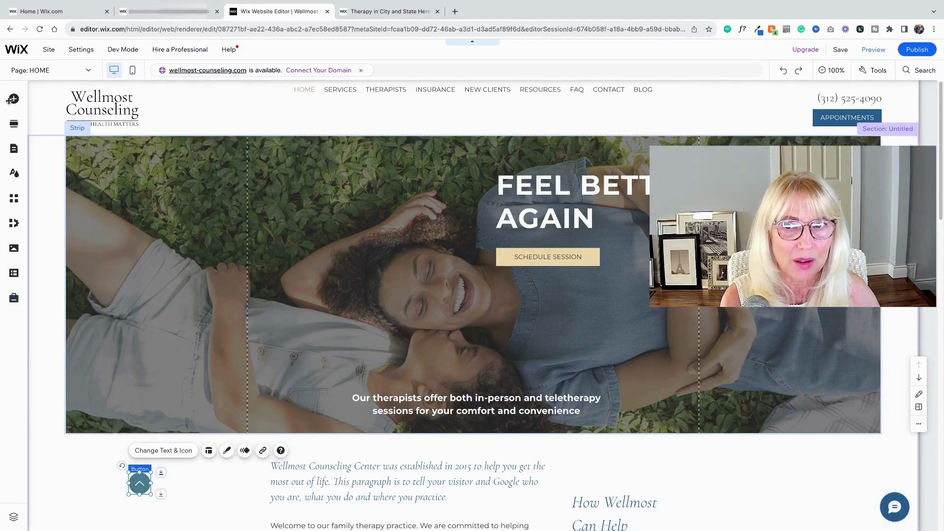
click(13, 99)
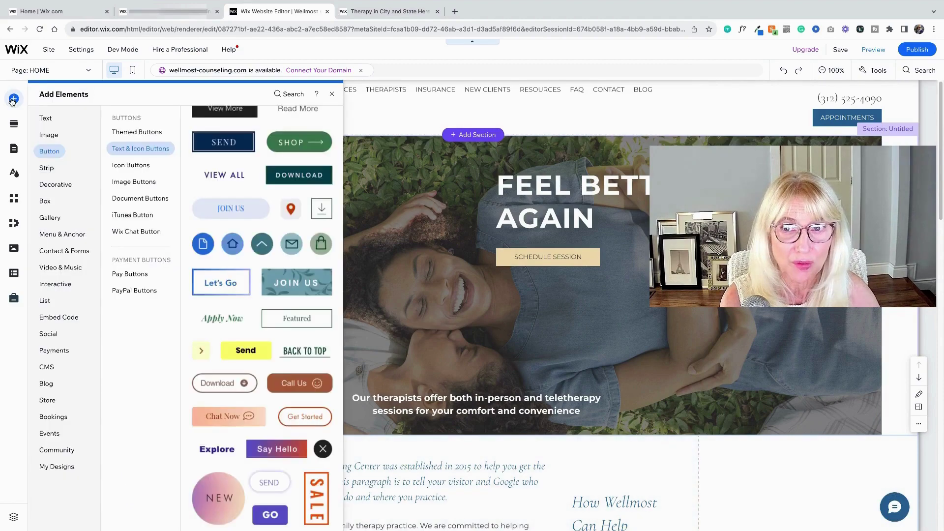
click(55, 184)
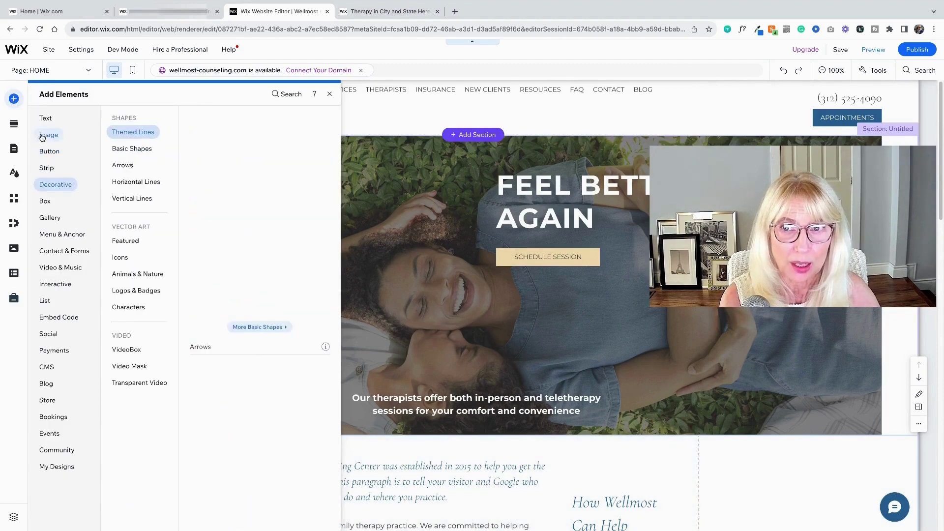
click(129, 242)
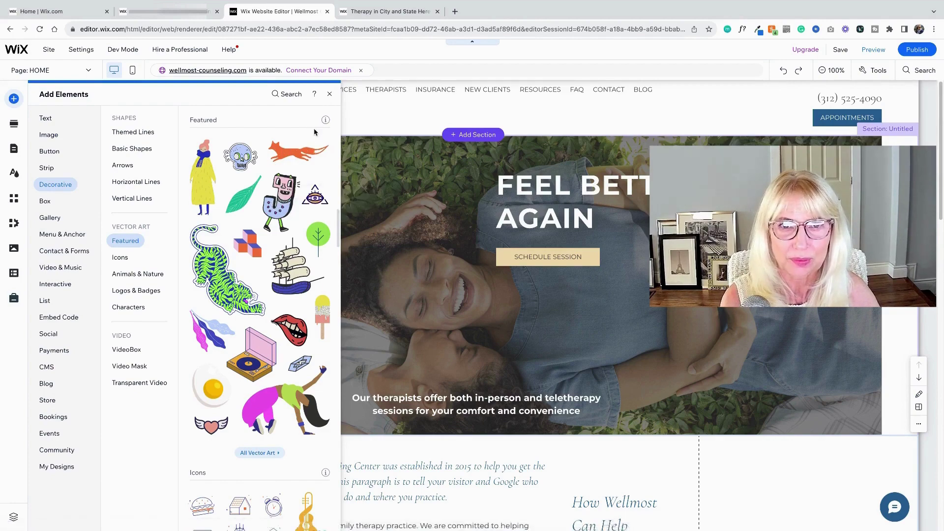
click(329, 93)
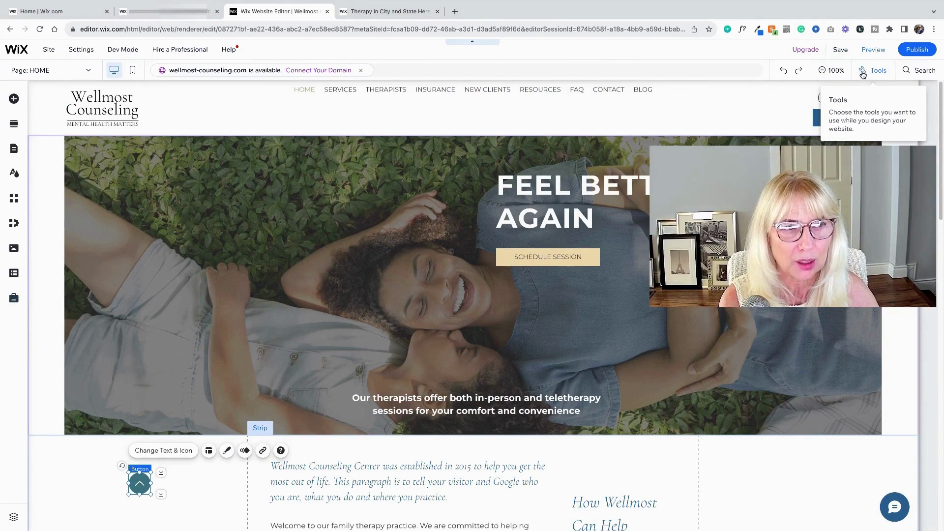
Enable the size-and-position toolbar, select the hero strip (613 px tall, Y 118), and move the toolbar nearer the page
click(864, 74)
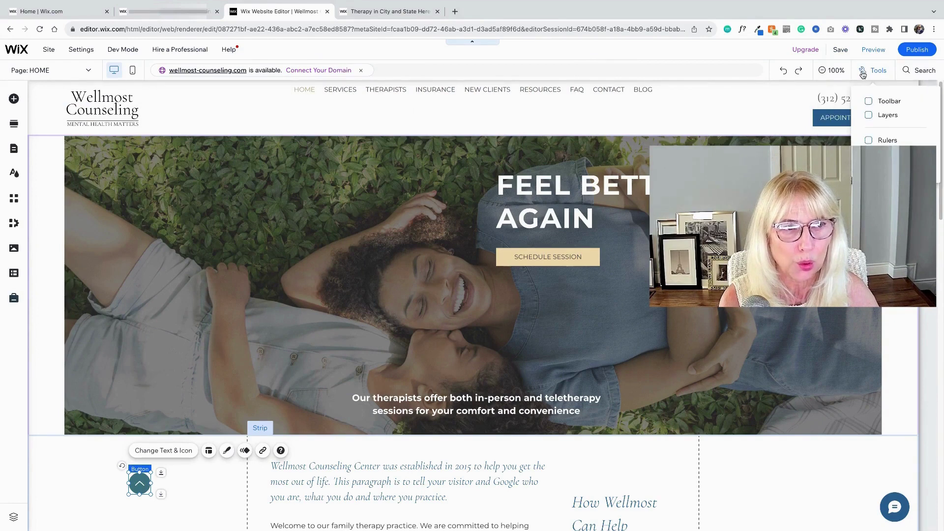
click(869, 101)
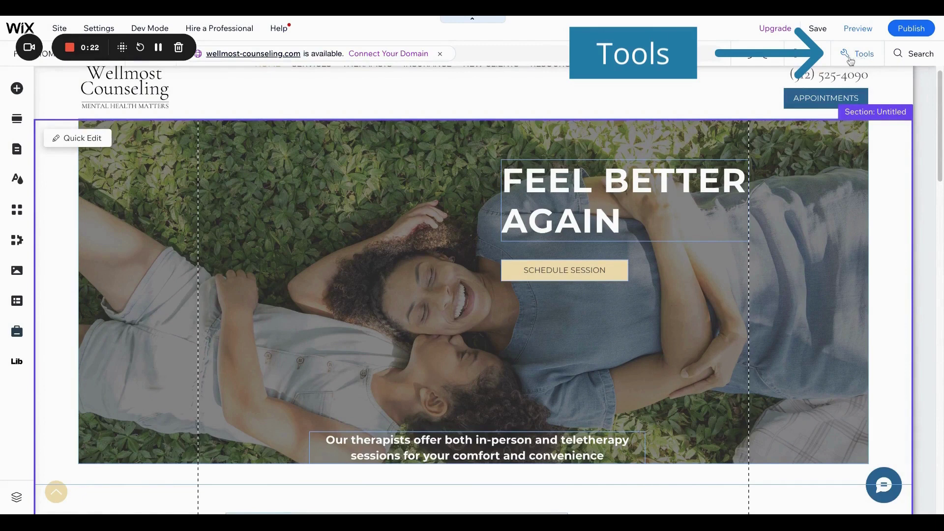
click(865, 56)
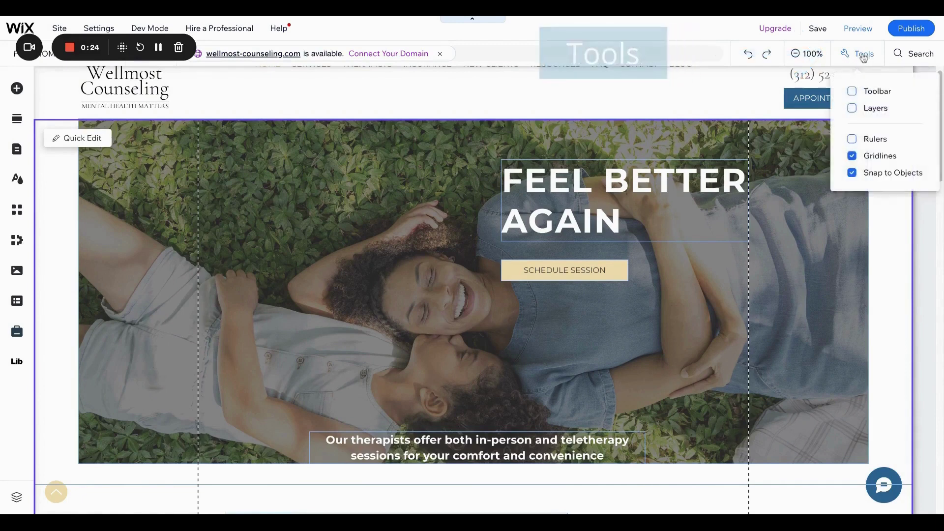
click(854, 92)
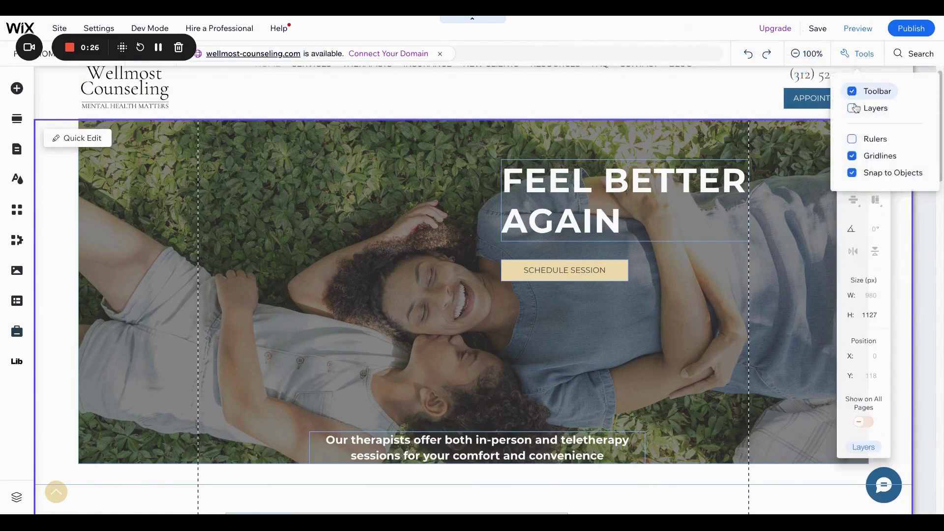
click(800, 177)
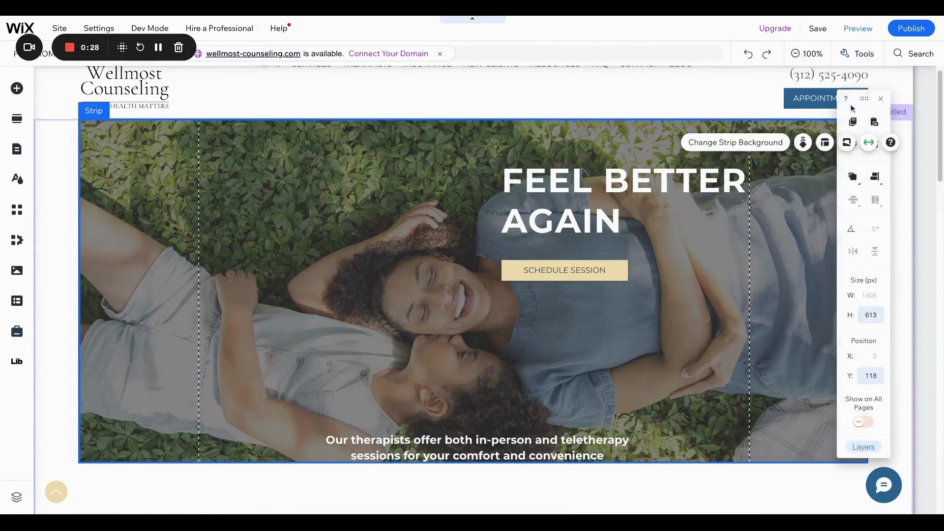
drag(865, 99, 428, 96)
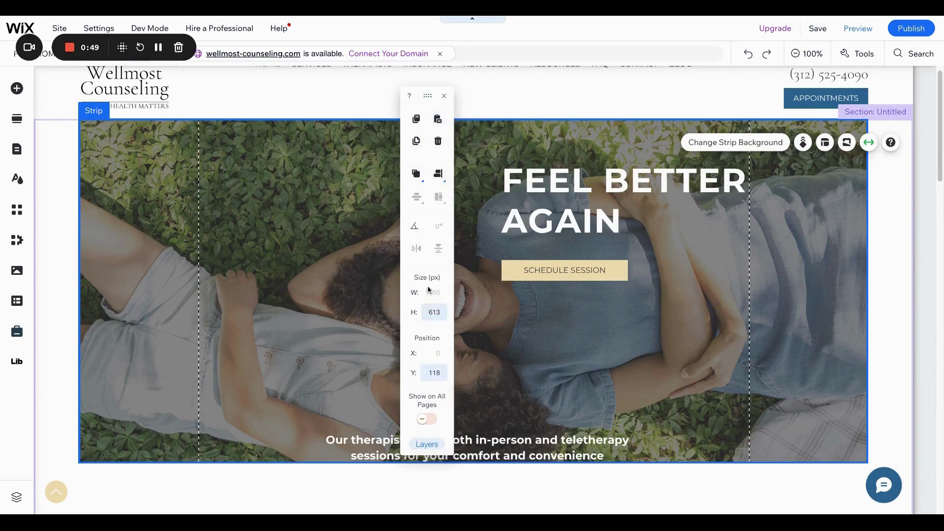
Resize the SCHEDULE SESSION button to 40 px tall, then select the bottom-left back-to-top button
click(551, 271)
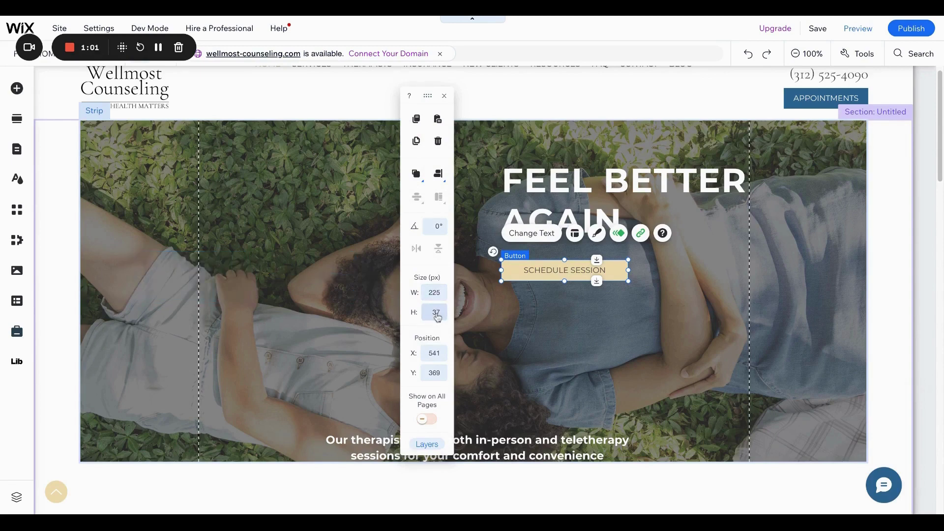
drag(565, 281, 565, 309)
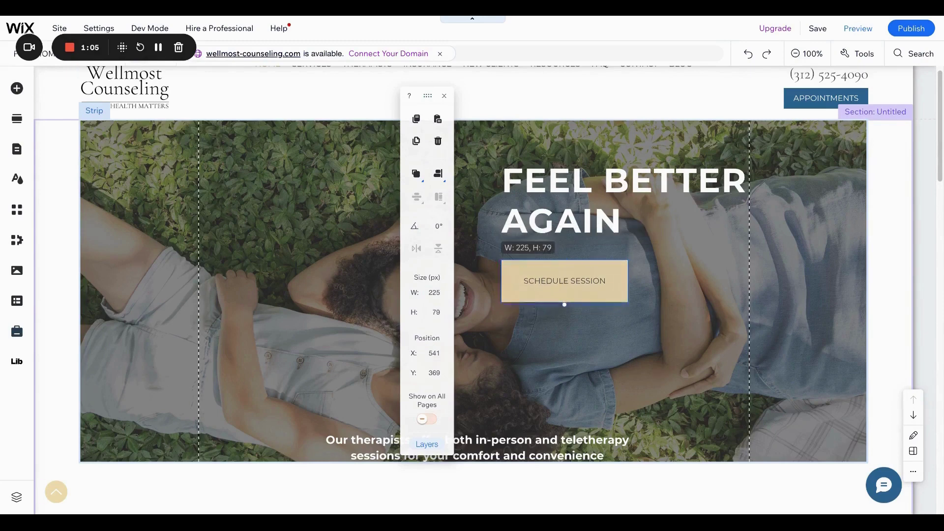
drag(564, 304, 564, 283)
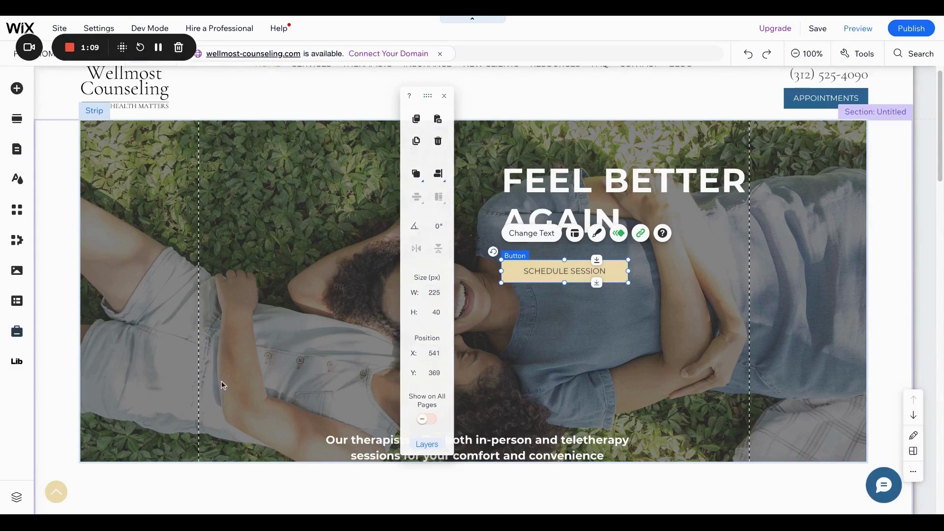
click(56, 490)
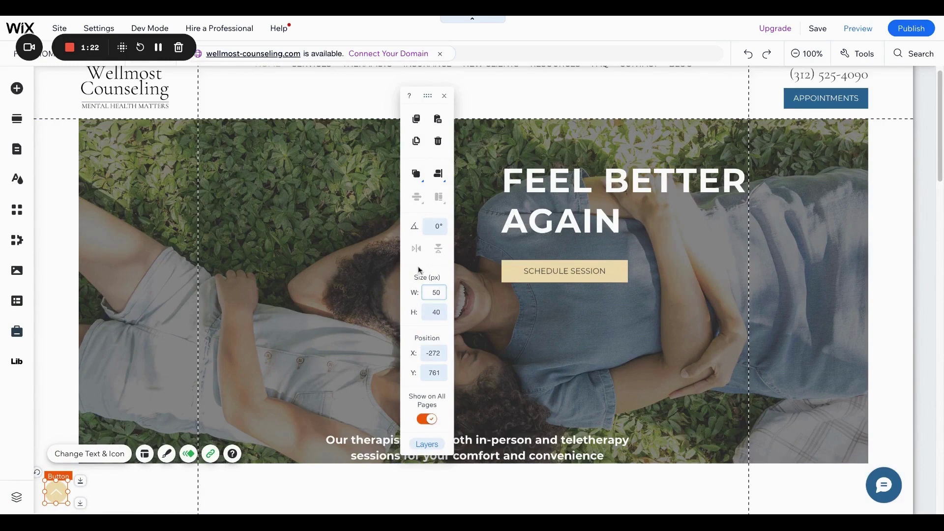
Size the up-arrow button to 40 × 40 px and drag it left to X -341, Y 850
click(442, 311)
text(5)
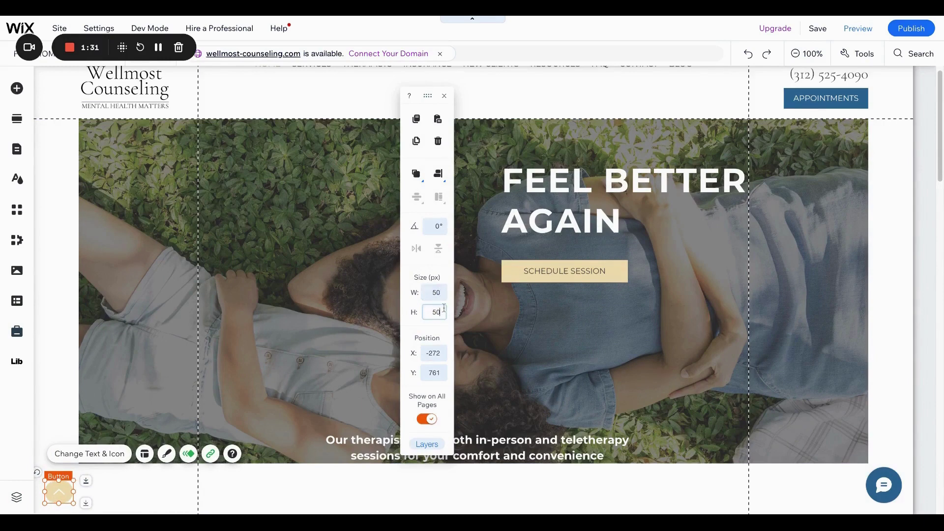
click(426, 264)
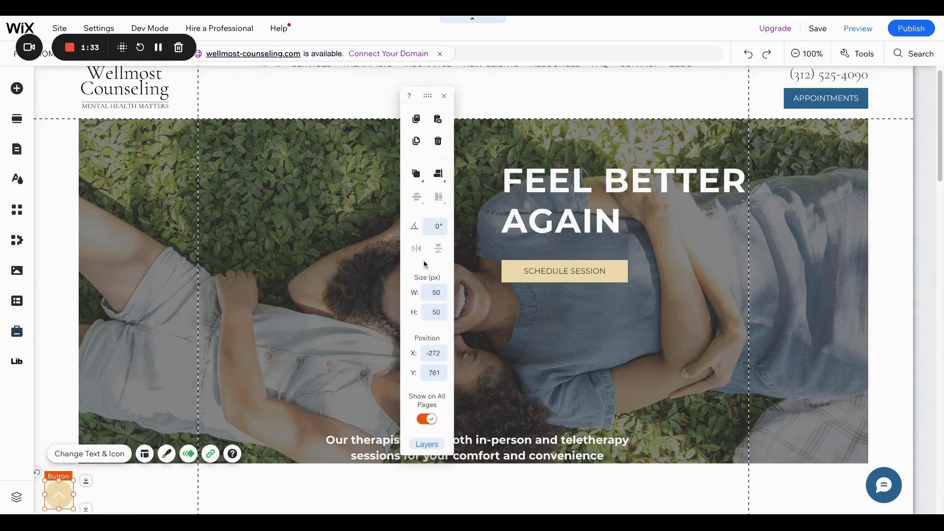
click(445, 293)
key(Tab)
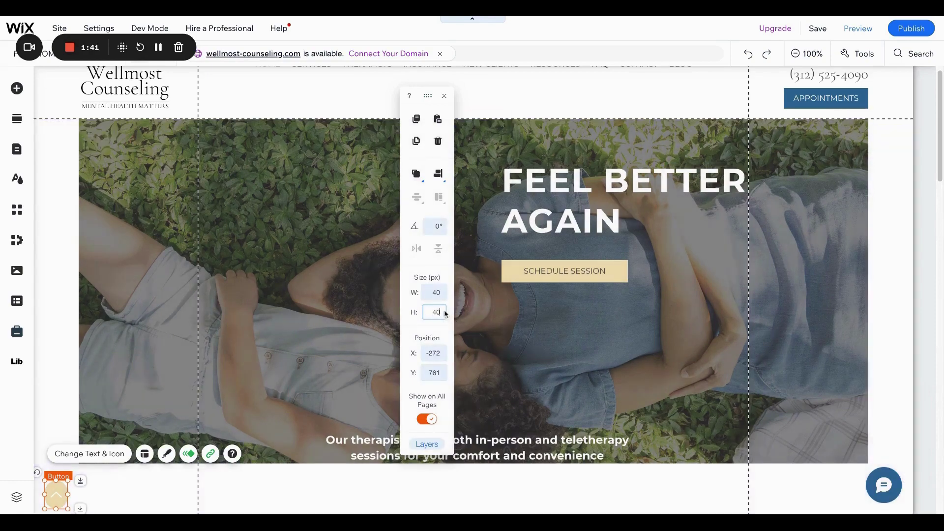
text(40)
key(Return)
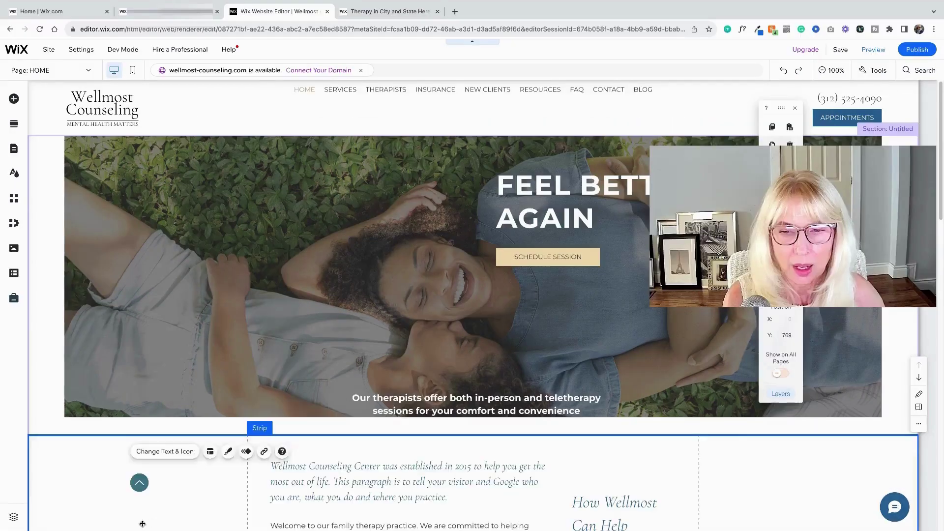
click(138, 483)
drag(139, 483, 98, 480)
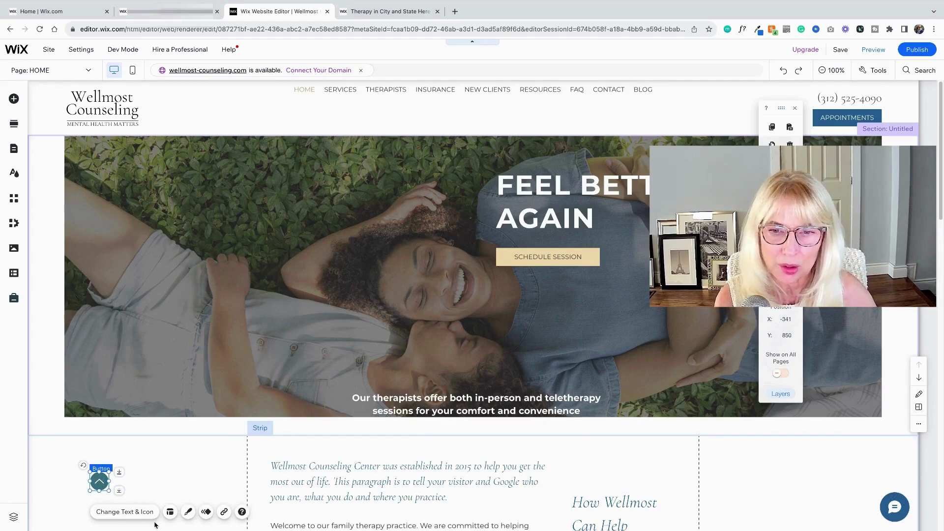
Set the button's regular background fill to beige #F2DBAE
click(189, 513)
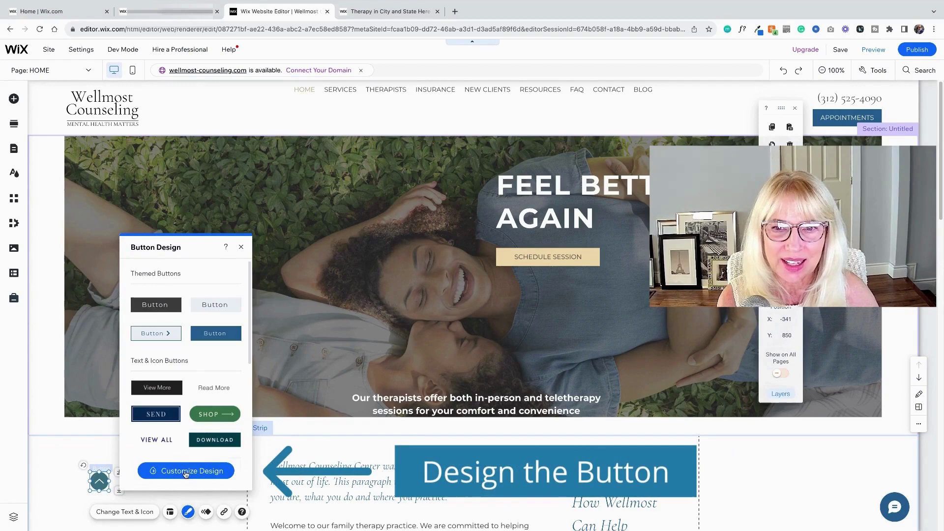
click(186, 472)
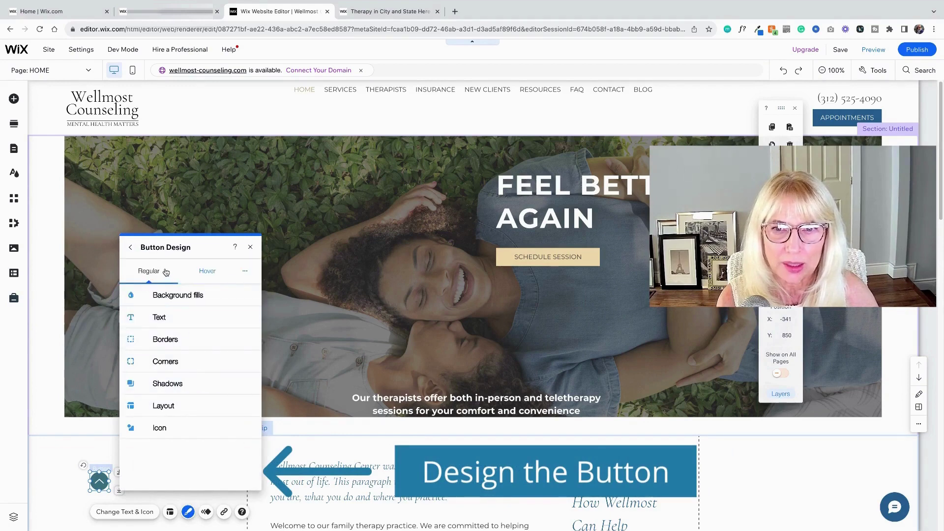
click(169, 296)
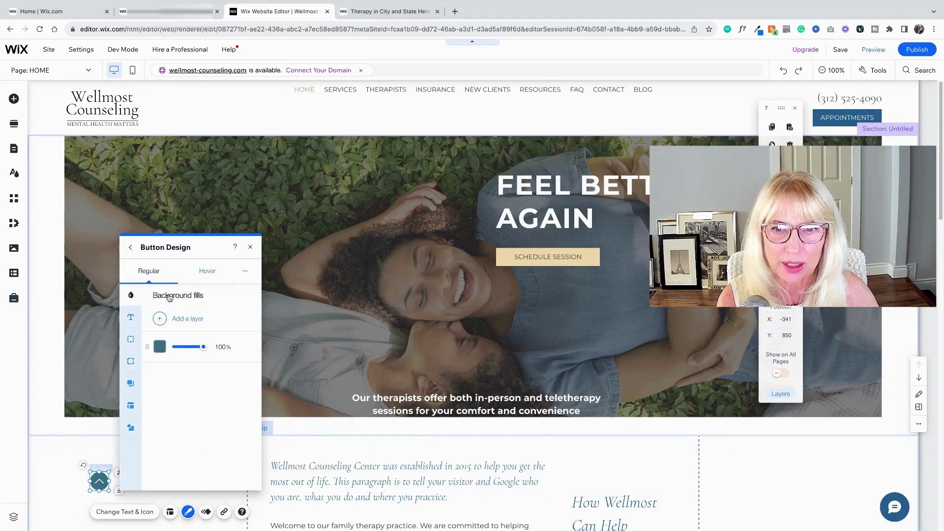
click(159, 347)
click(304, 339)
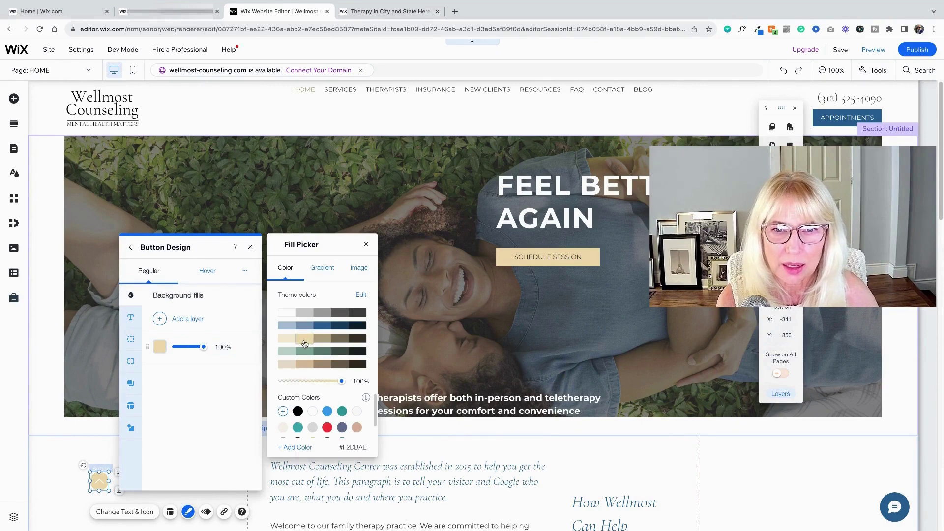
click(368, 245)
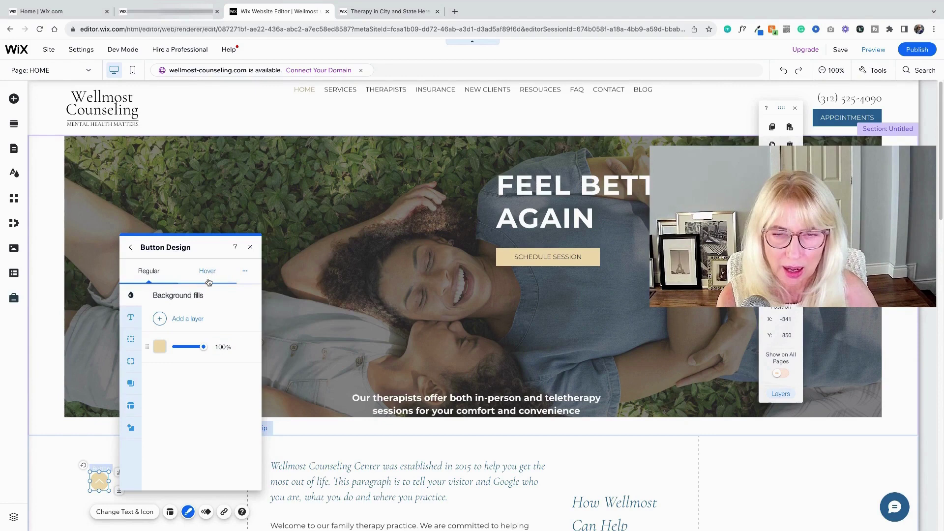
Give the button's hover state a lighter cream #F8EDD6 fill and close the design panel
click(207, 271)
click(158, 348)
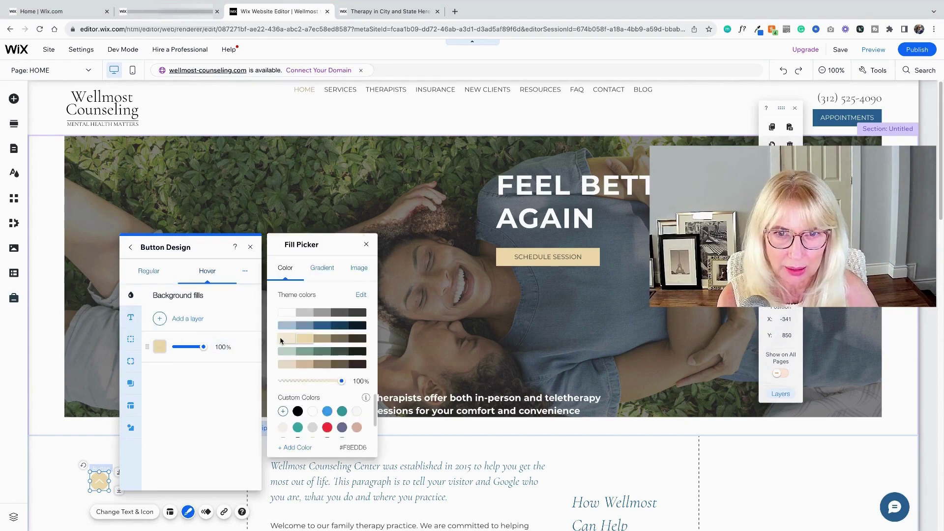
click(284, 341)
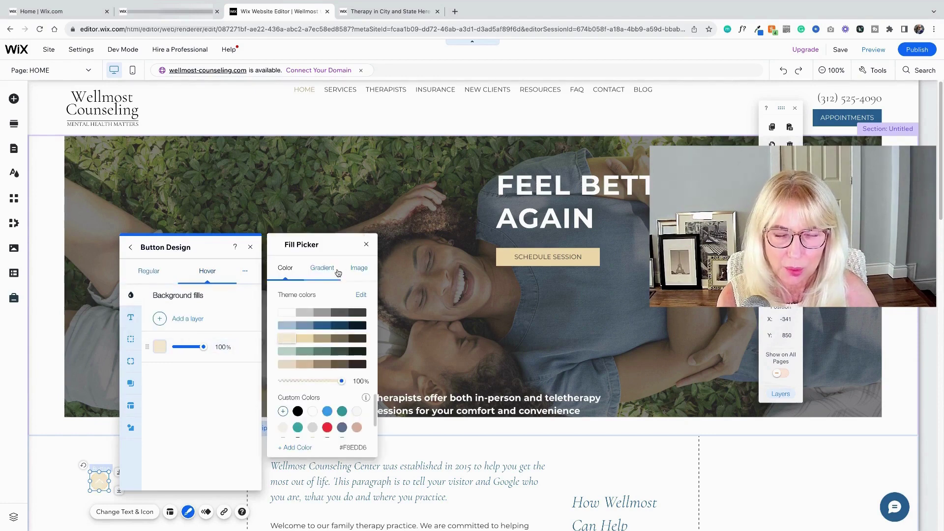
click(368, 245)
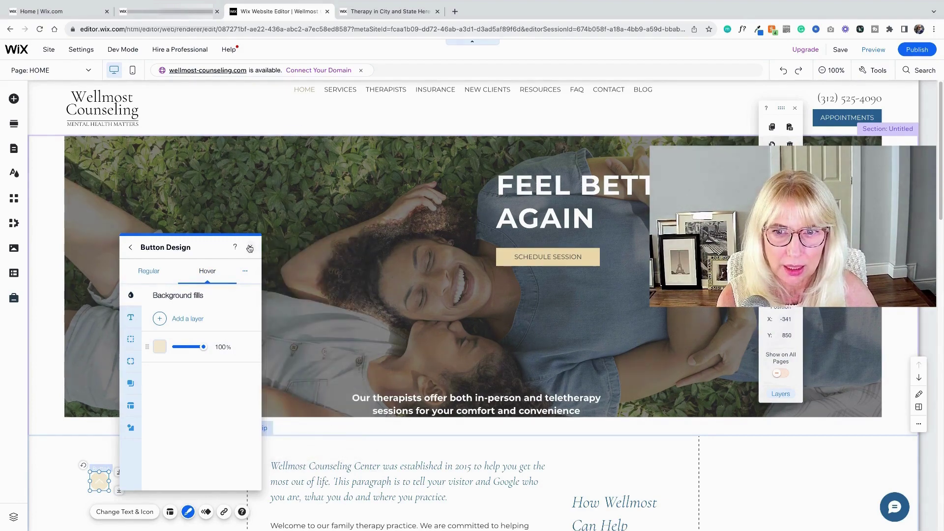
click(251, 248)
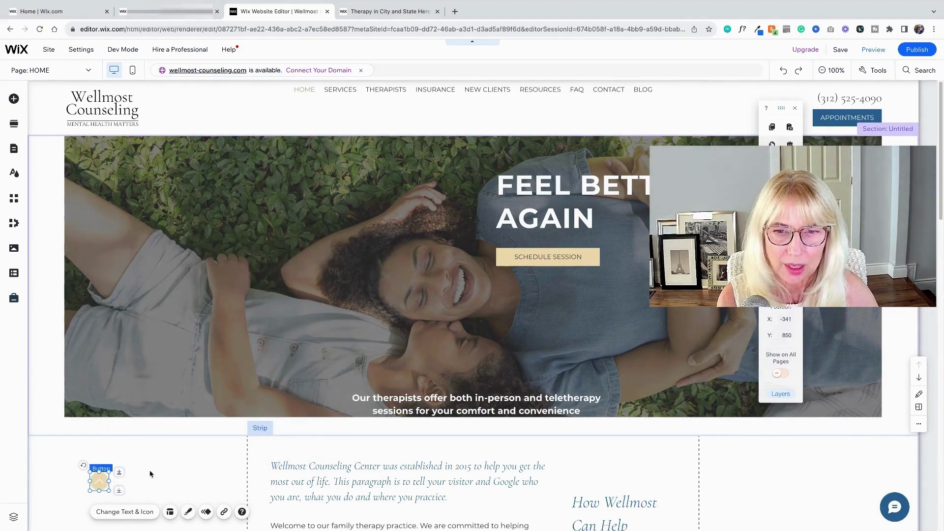
Switch on Show on All Pages for the up-arrow button
right_click(99, 482)
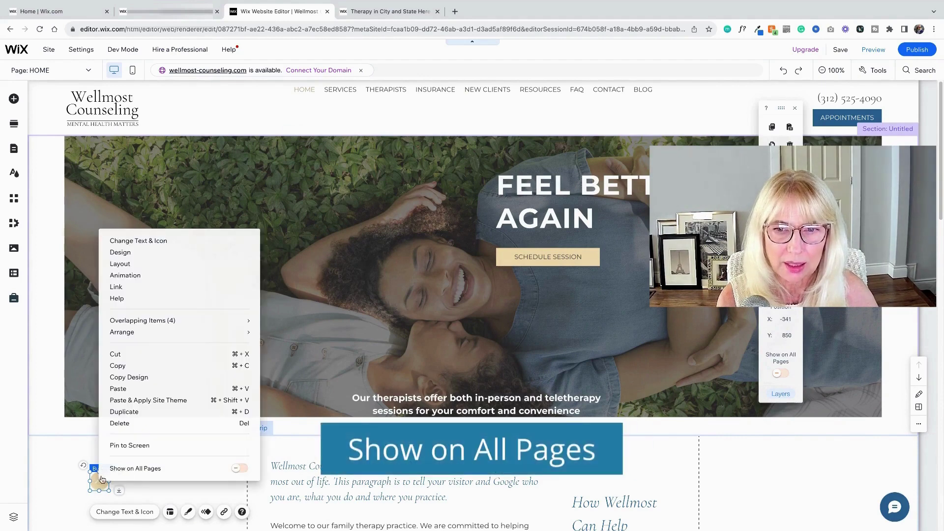
click(240, 469)
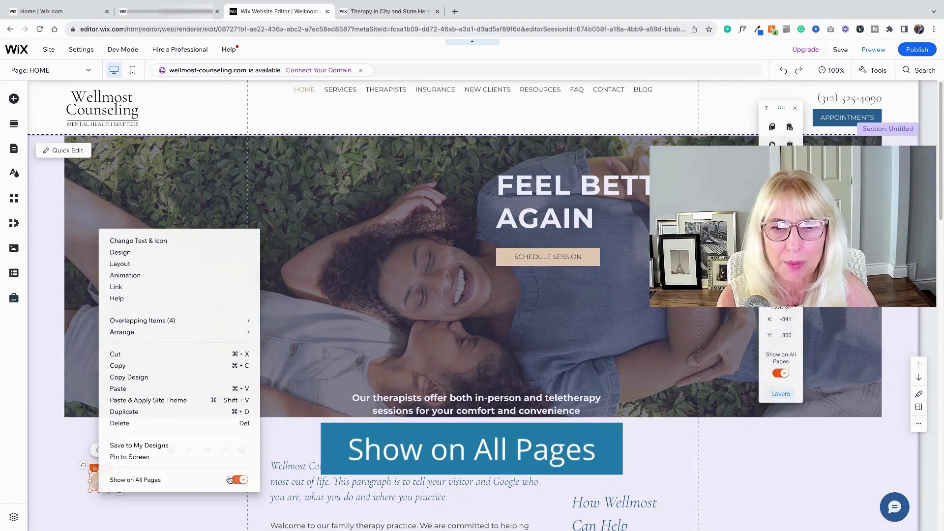
Pin the up-arrow button to the screen, keeping bottom-left with 20 px offsets
click(137, 457)
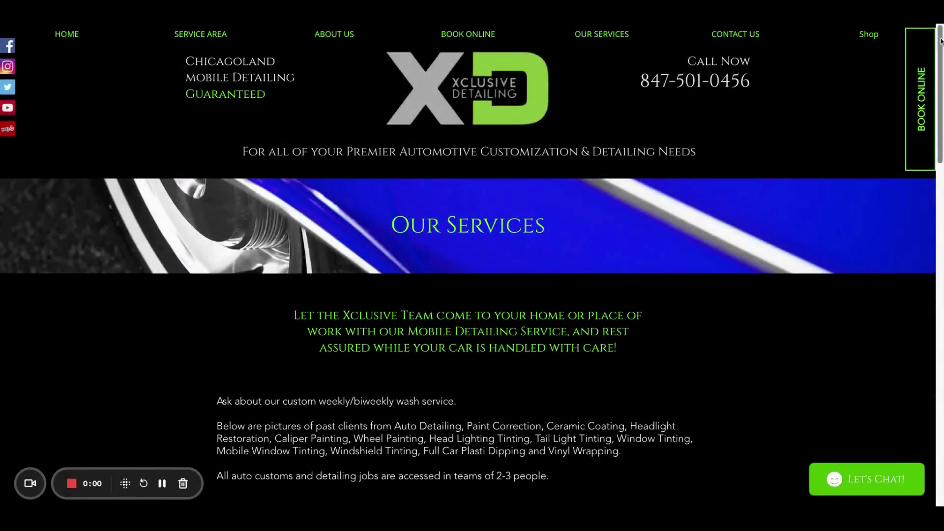
scroll(941, 40, down, 2)
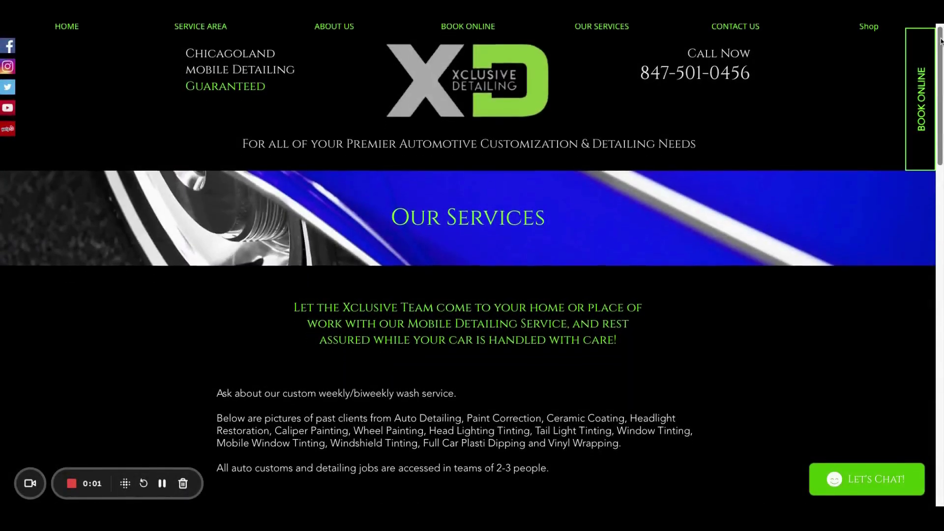
scroll(941, 40, down, 5)
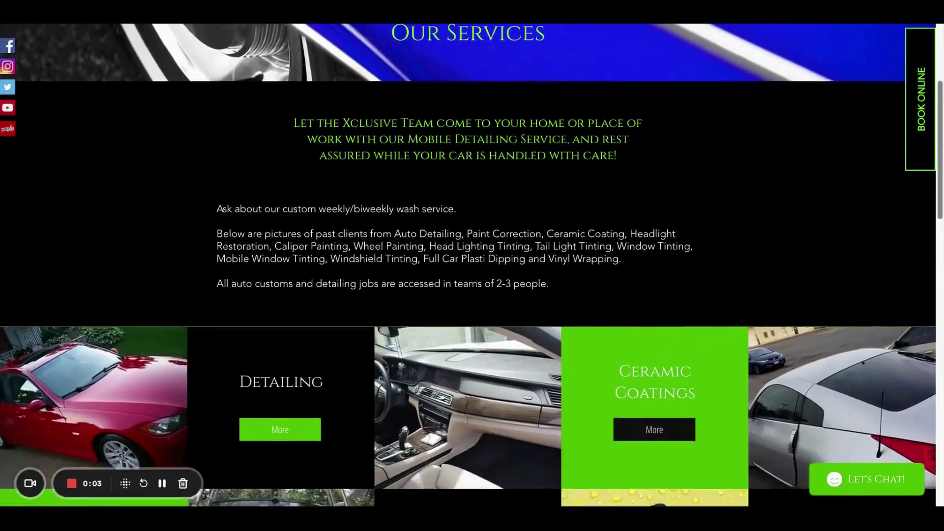
scroll(469, 265, down, 6)
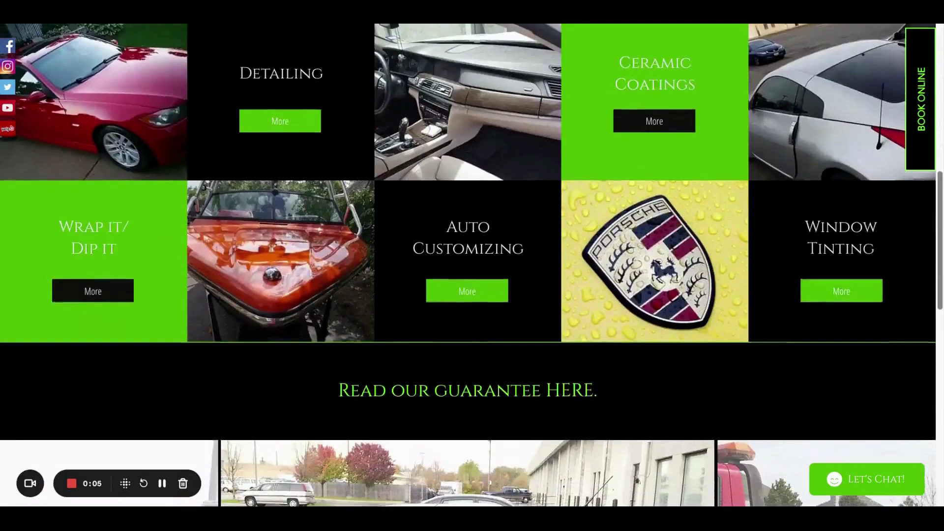
scroll(468, 266, down, 8)
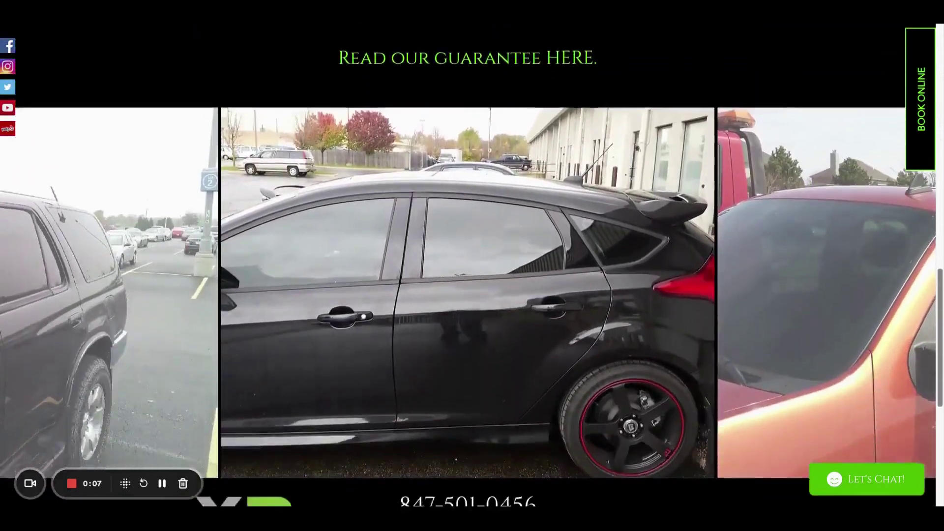
scroll(468, 266, down, 5)
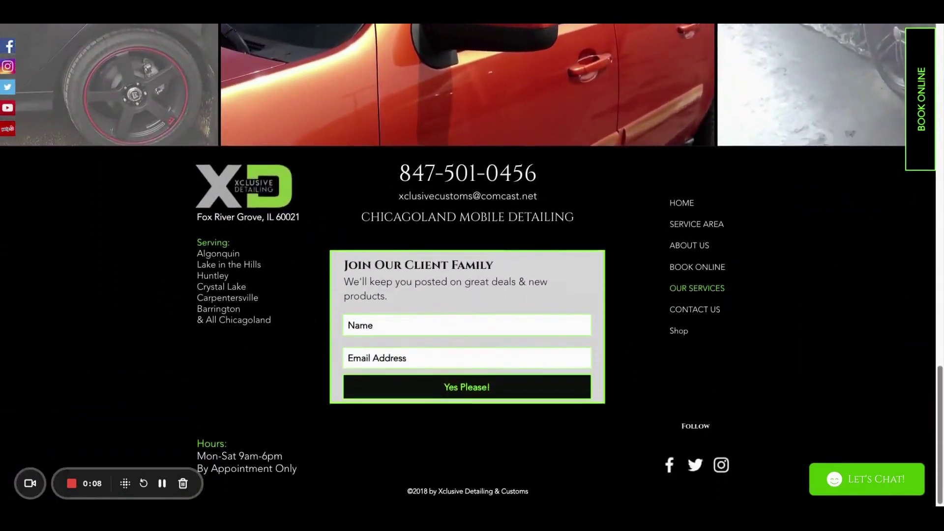
scroll(468, 266, up, 4)
scroll(468, 265, up, 11)
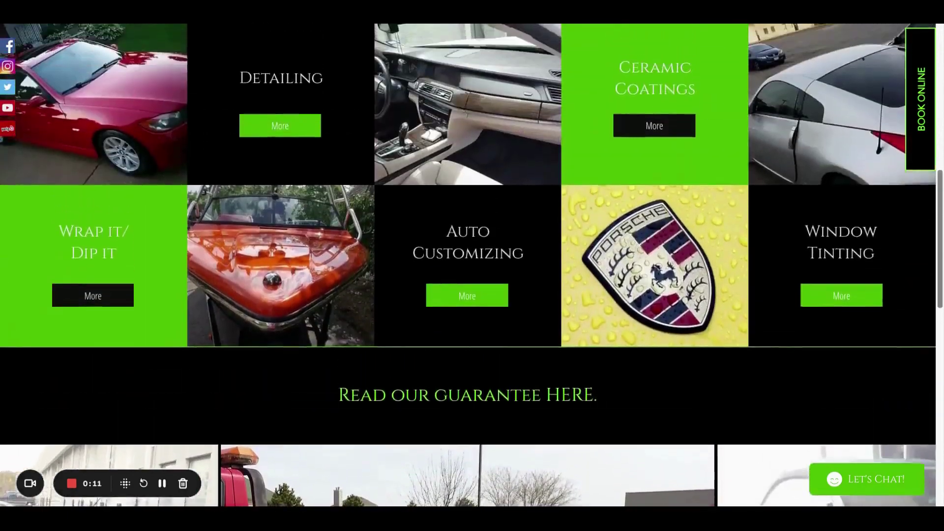
scroll(451, 237, up, 8)
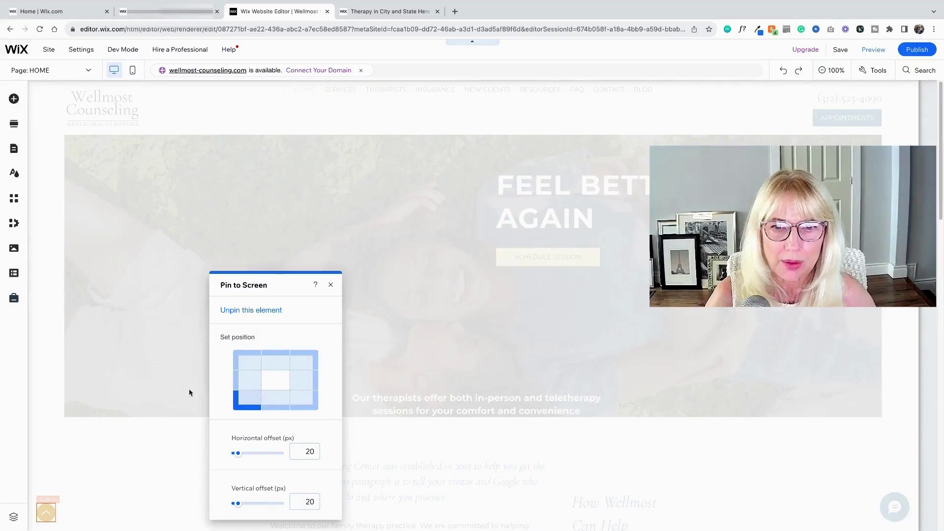
click(247, 363)
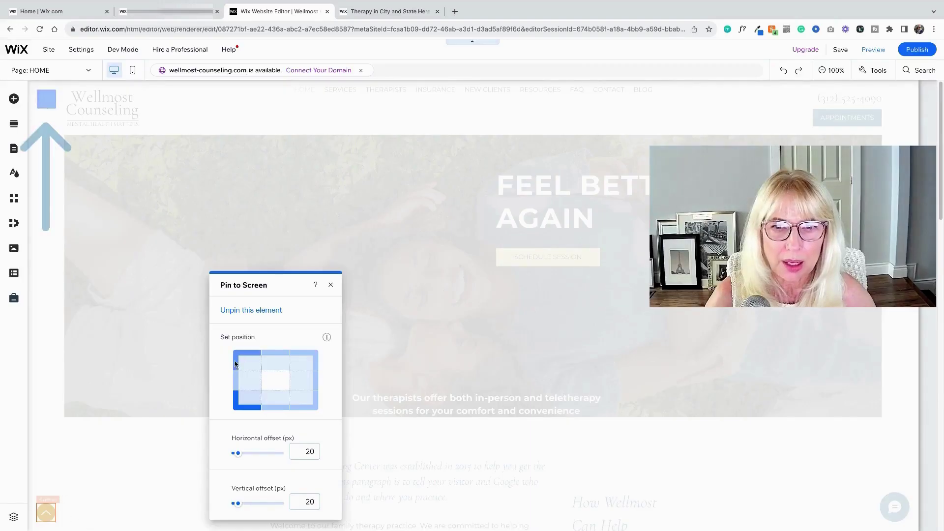
click(277, 363)
click(312, 364)
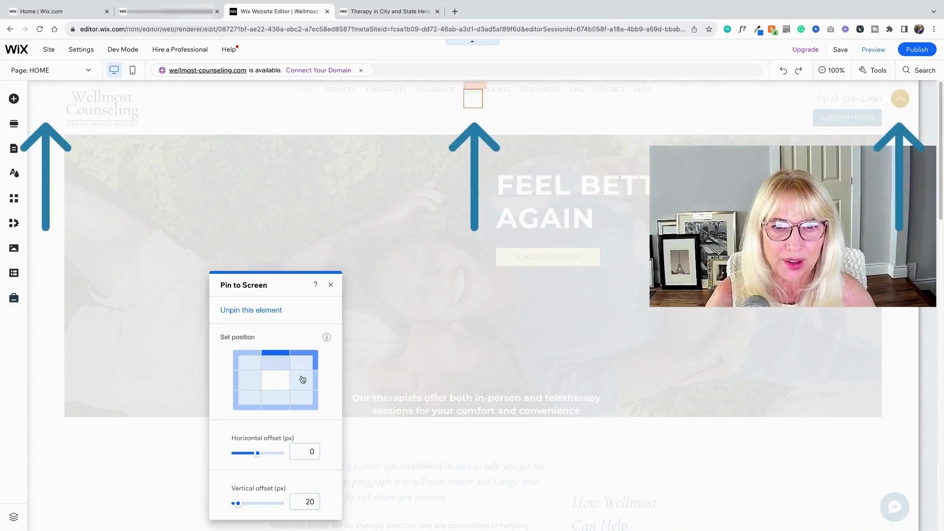
click(308, 380)
click(238, 404)
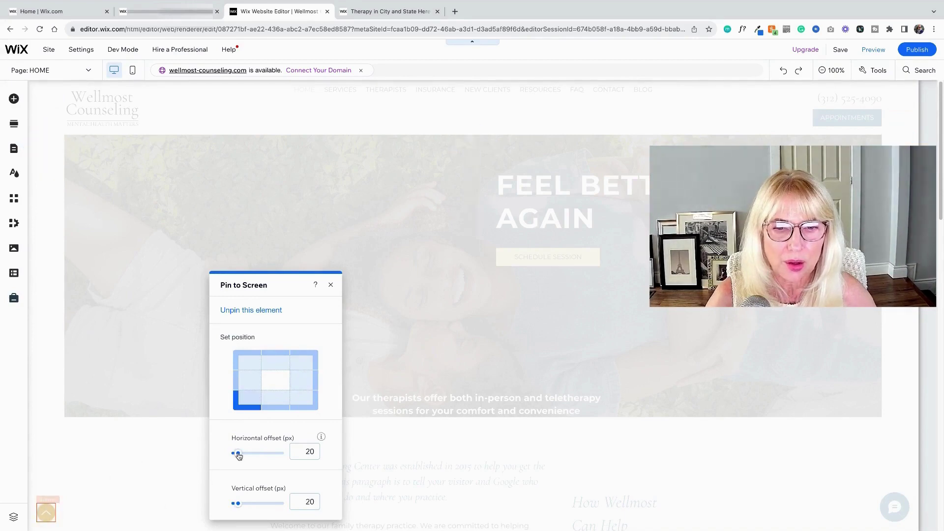
mouse_move(239, 456)
mouse_down()
mouse_move(270, 456)
mouse_move(238, 453)
mouse_up()
click(309, 452)
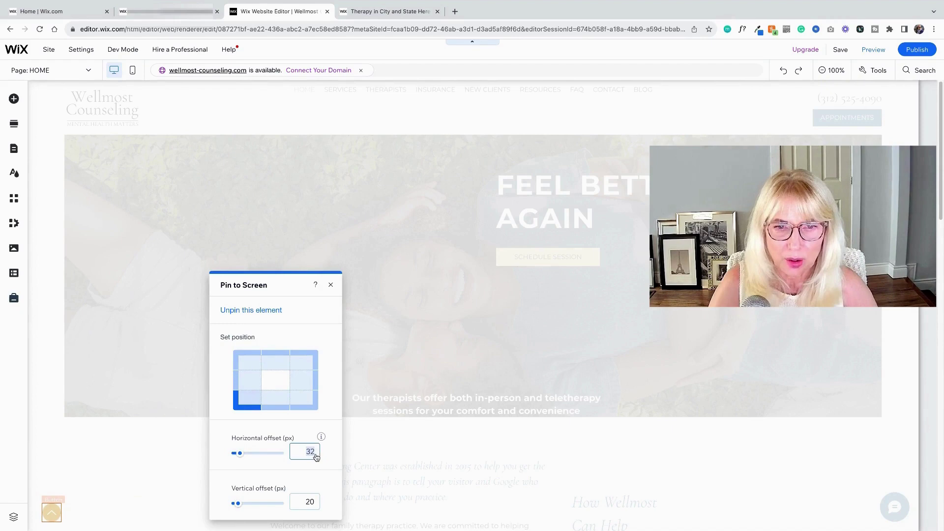
text(20)
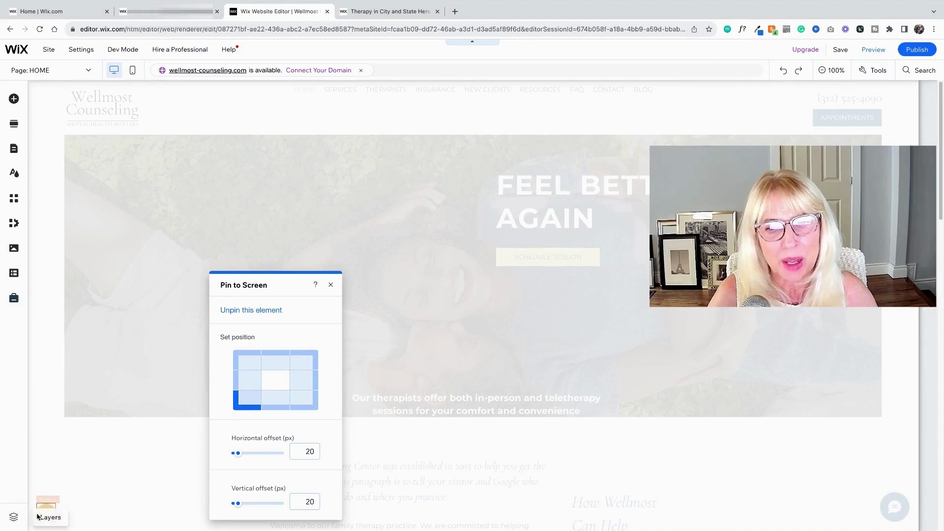
Link the up-arrow button to Top/bottom of page, choosing Top
click(331, 286)
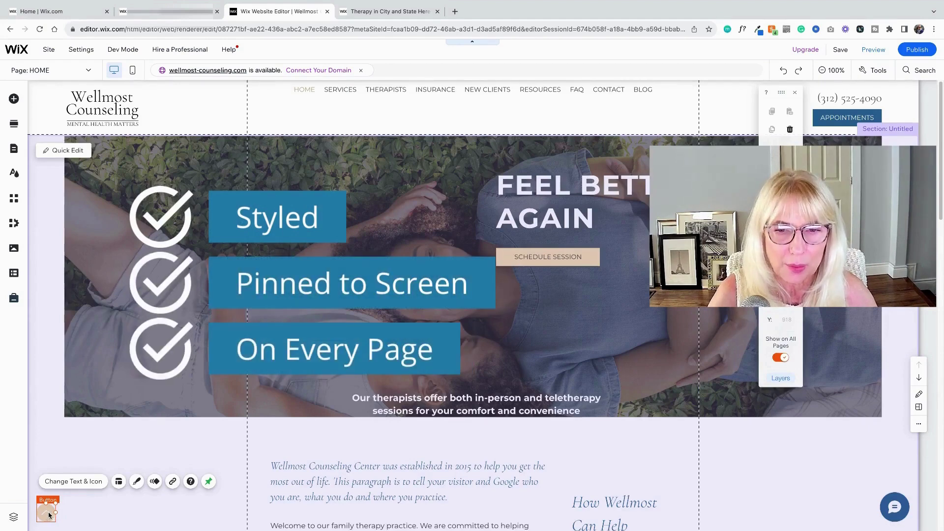
click(173, 482)
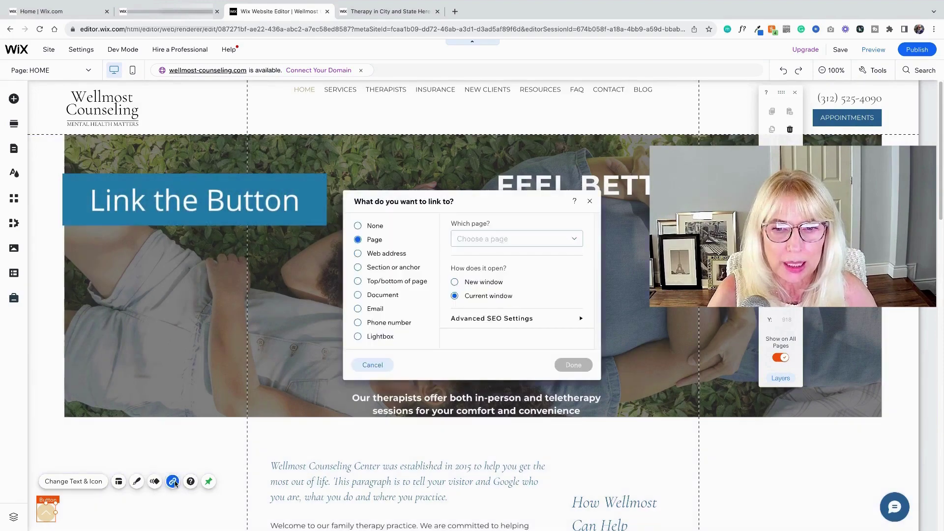
click(358, 282)
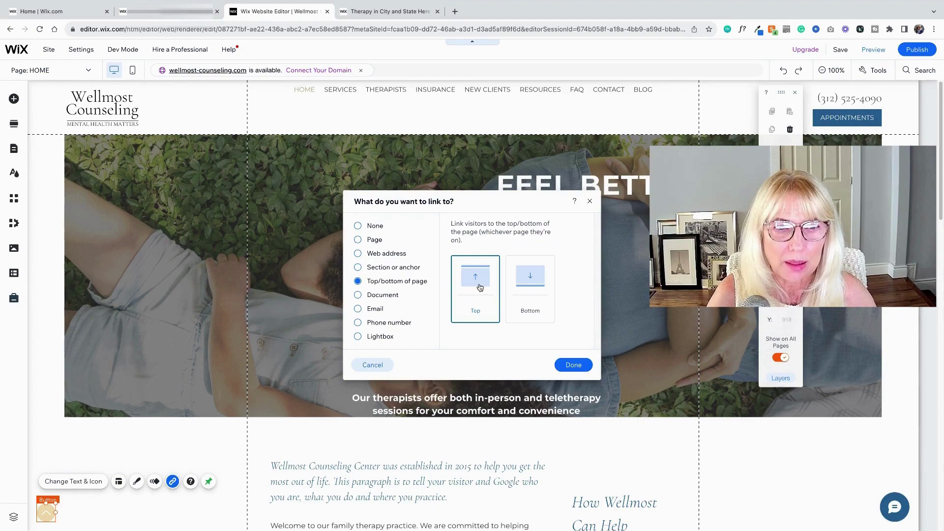
click(589, 369)
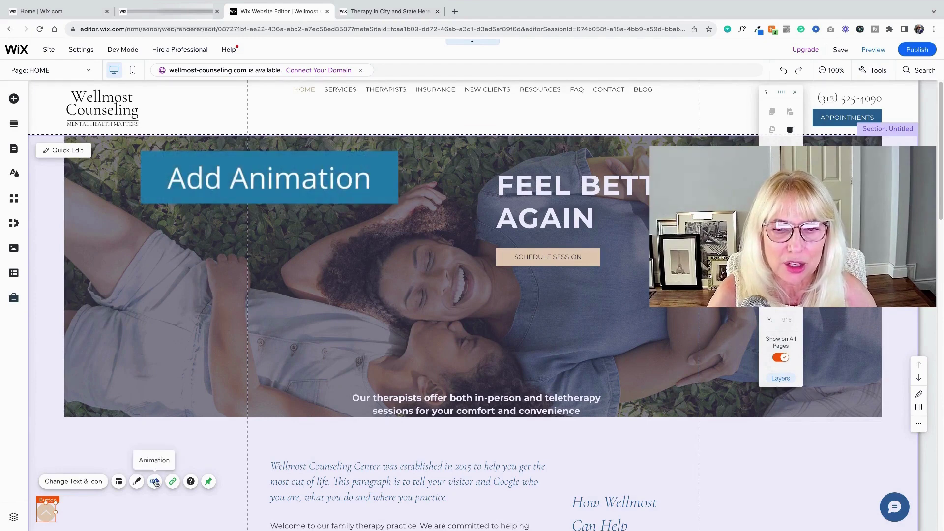
Apply a Float in animation from bottom with a 2-second delay, preview it, and close the settings
click(155, 483)
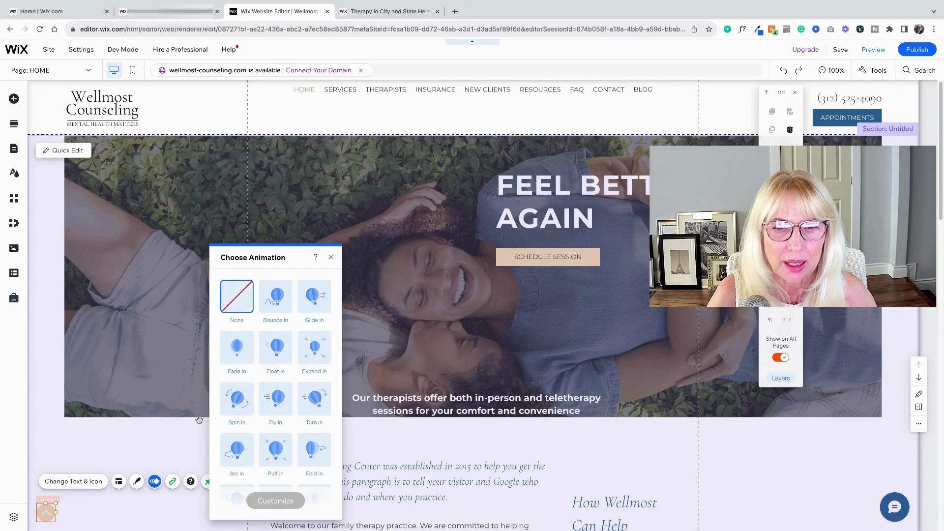
click(276, 351)
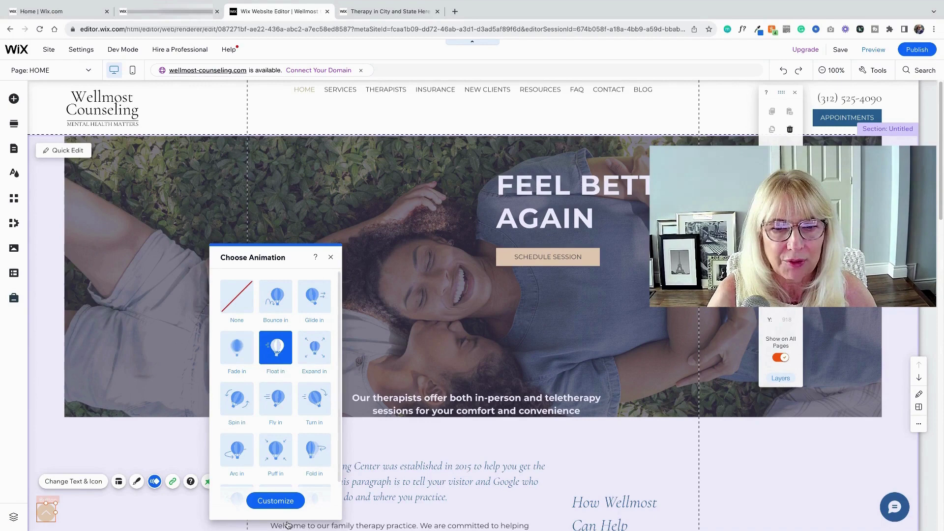
click(276, 501)
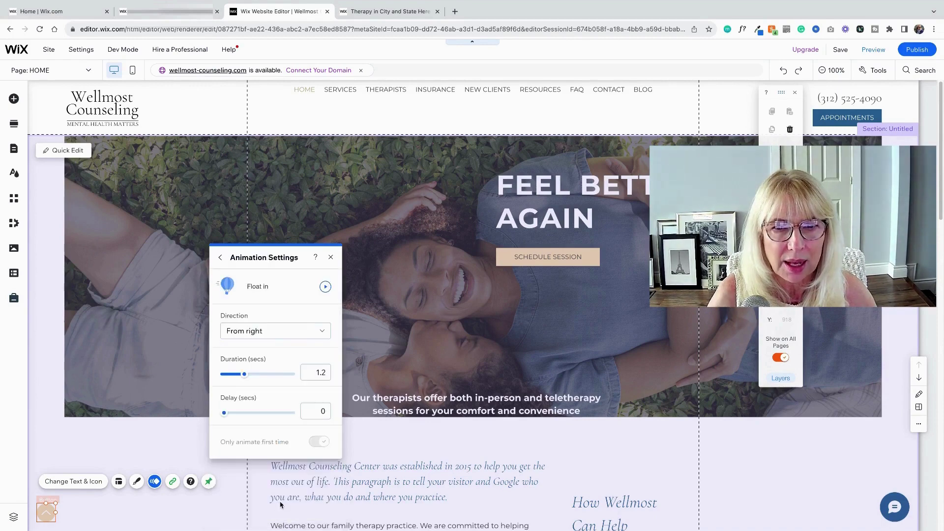
click(266, 332)
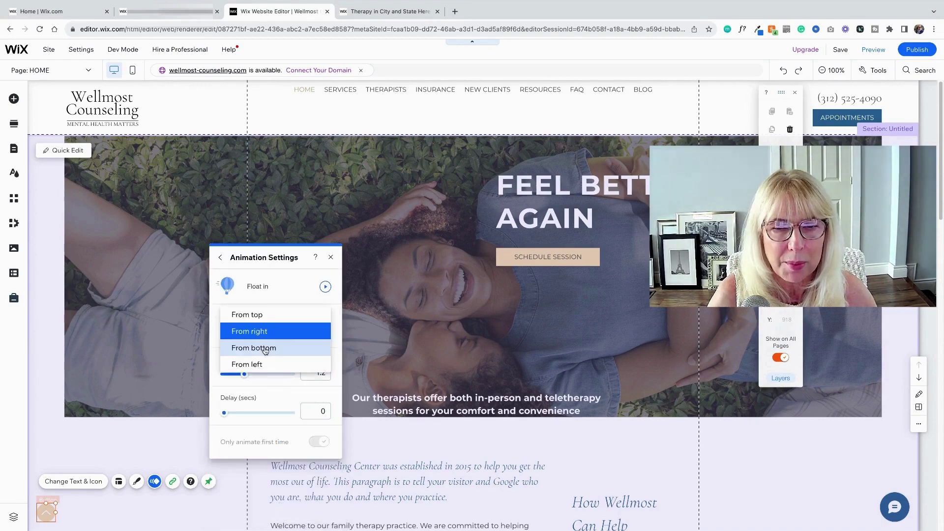
click(266, 348)
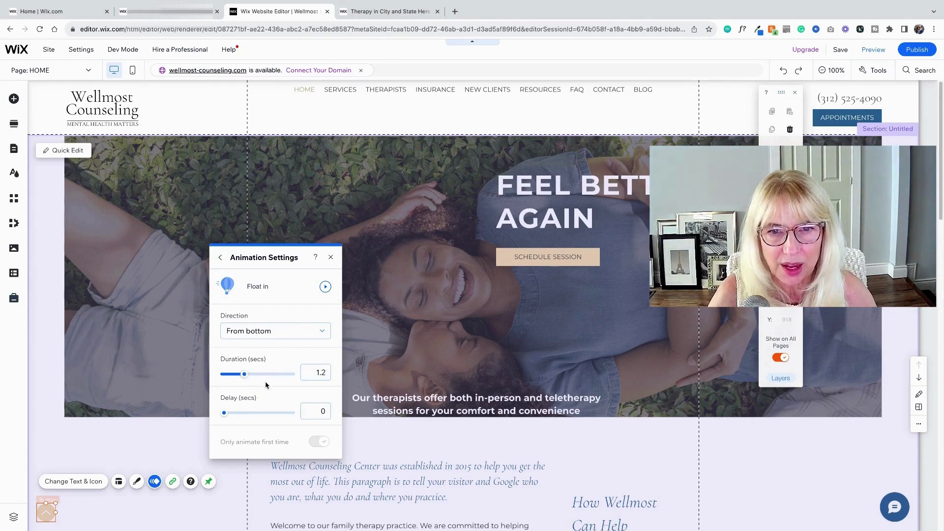
drag(226, 413, 240, 413)
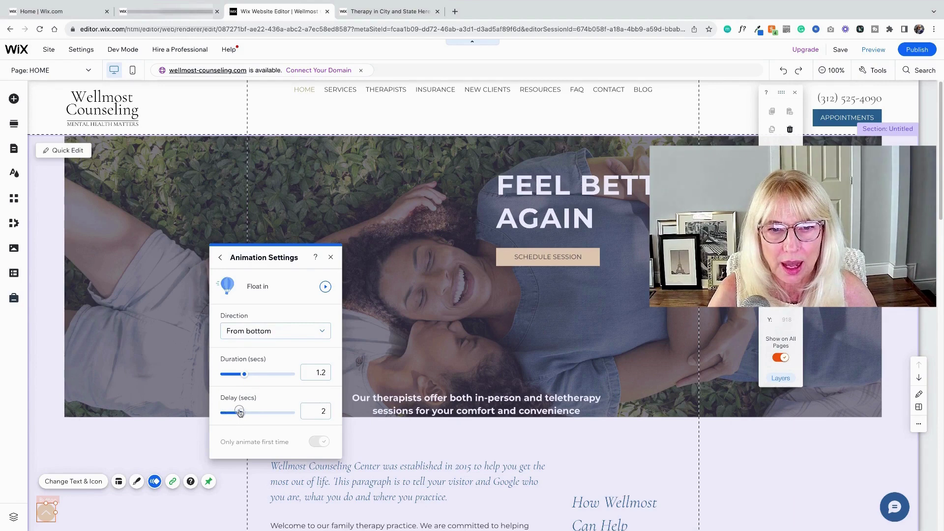
click(327, 288)
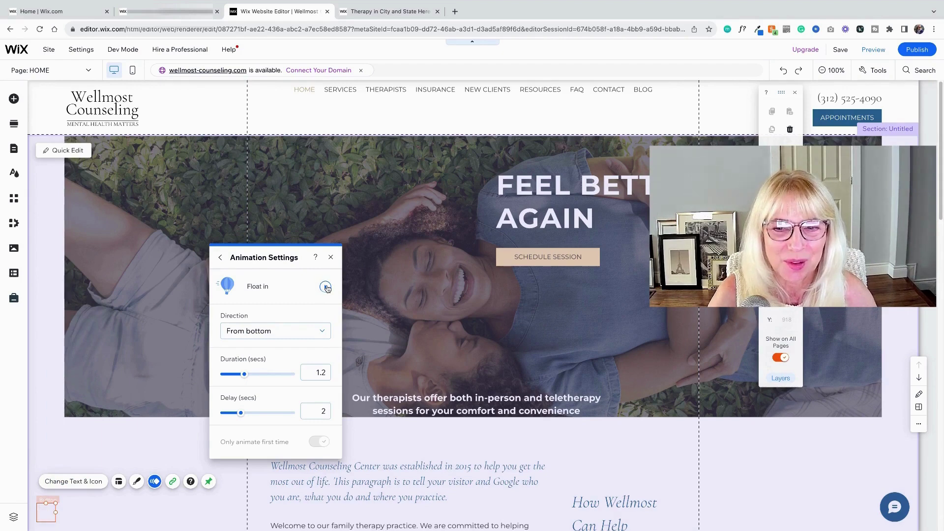
click(330, 255)
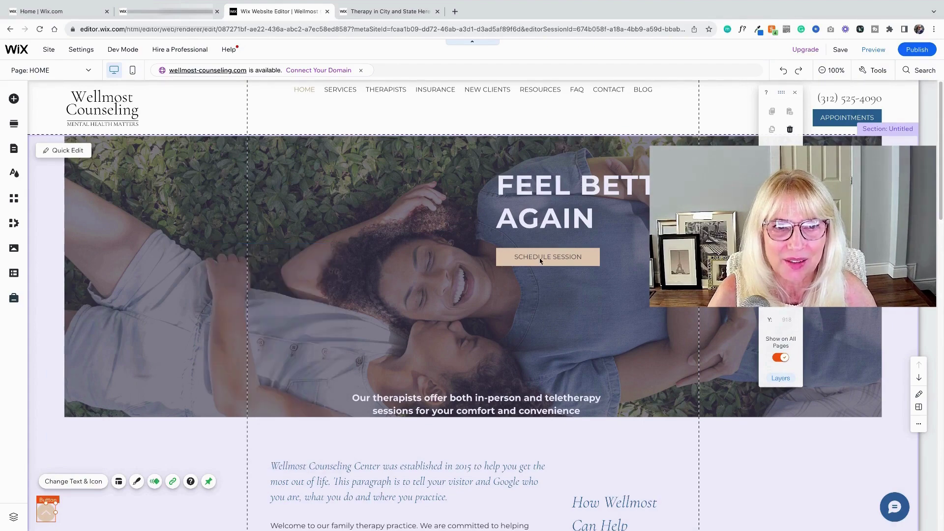
click(408, 303)
mouse_move(853, 55)
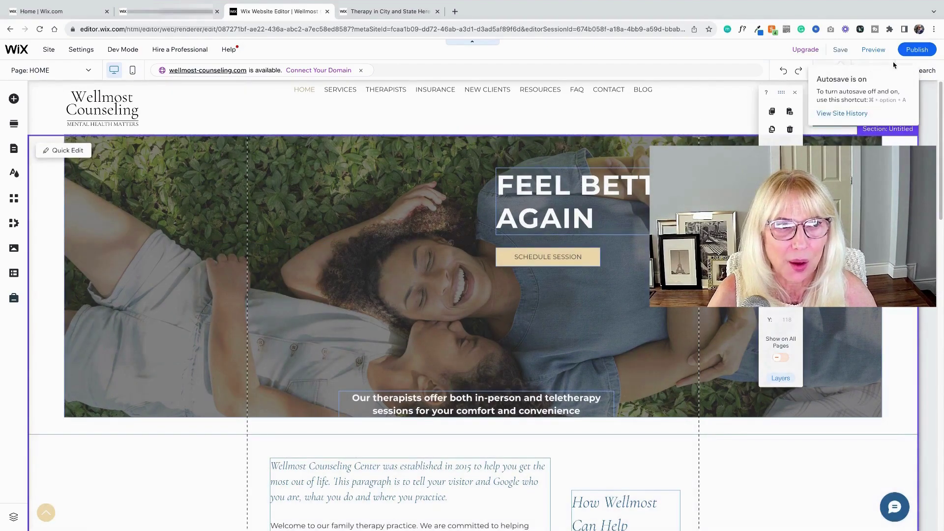
click(874, 50)
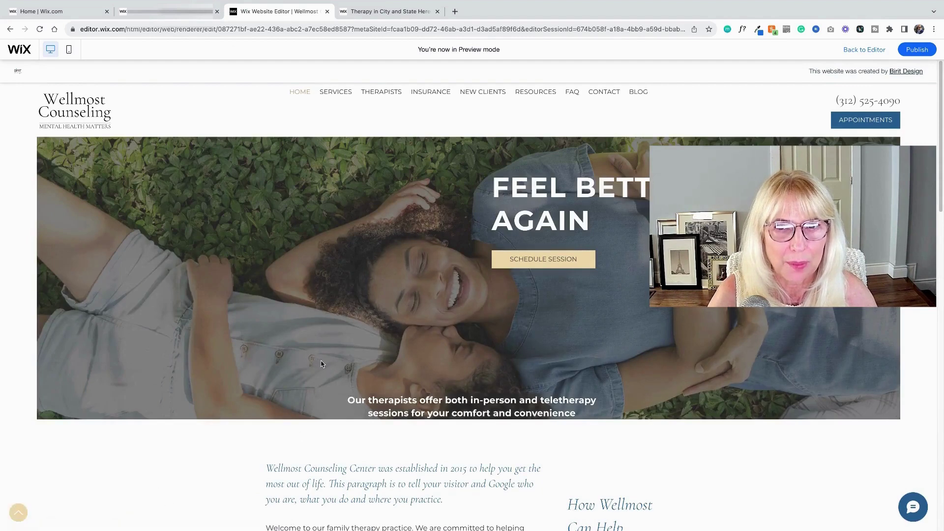
scroll(322, 364, down, 1)
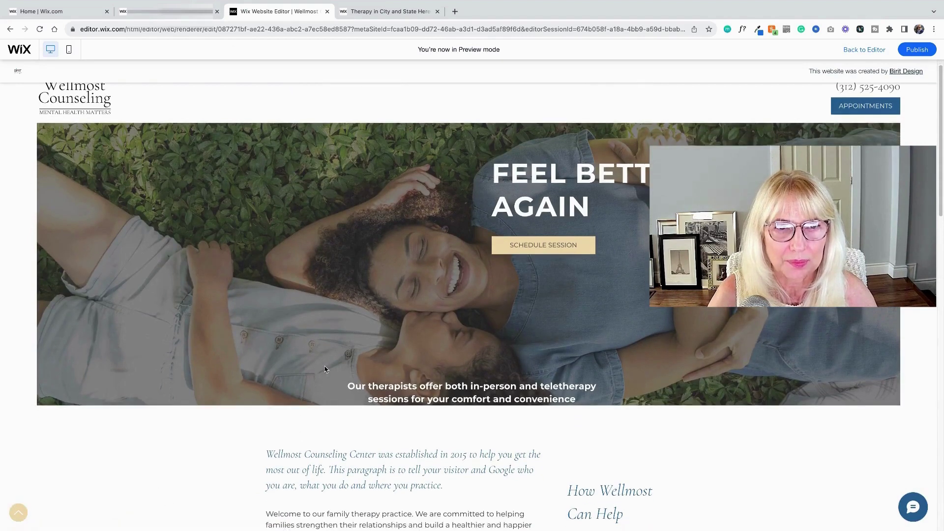
scroll(325, 368, up, 1)
scroll(276, 406, up, 1)
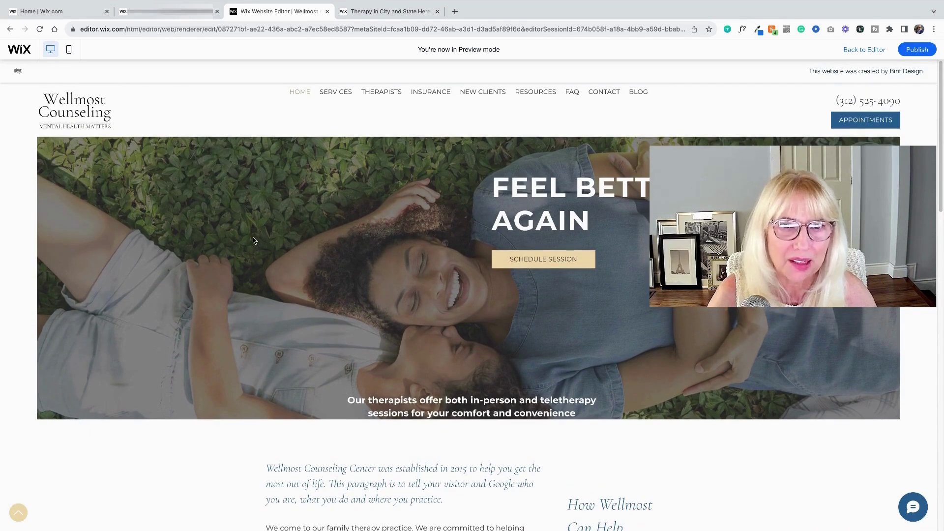
click(868, 51)
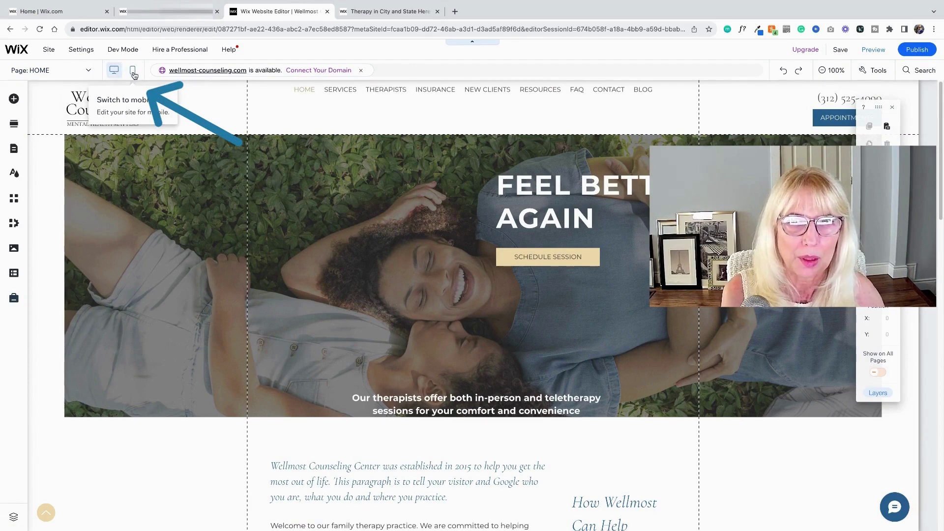
In the mobile layout, hide the scroll-up button in the header
click(133, 71)
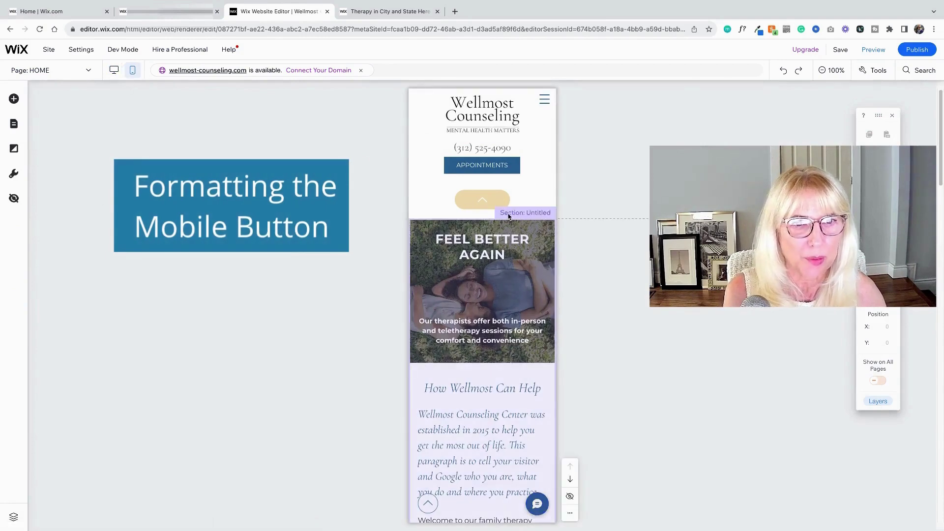
click(498, 200)
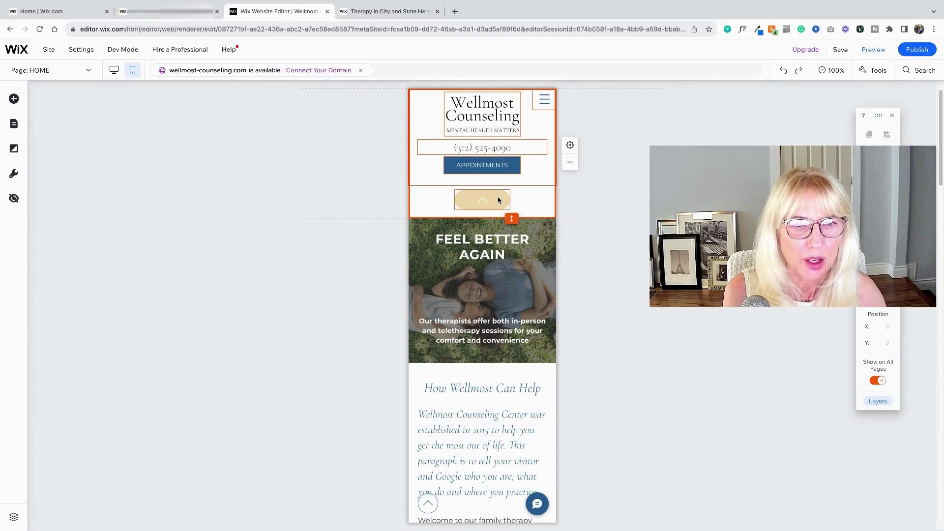
right_click(498, 200)
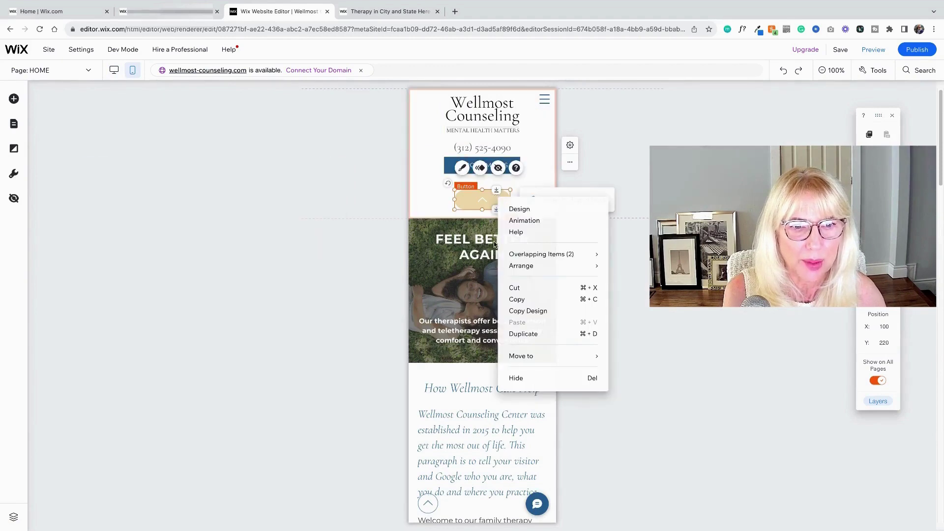
click(516, 380)
Drag the header's bottom edge up to close the empty gap
click(479, 206)
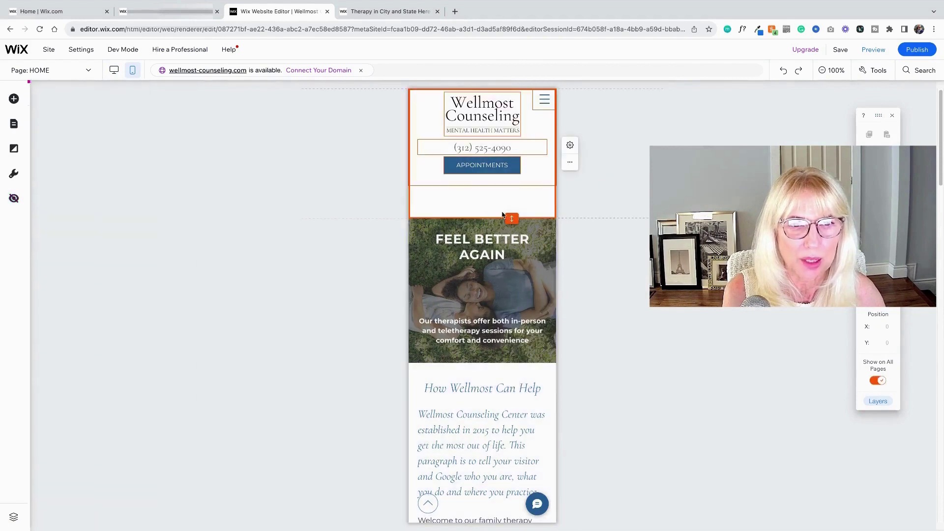
drag(511, 219, 510, 185)
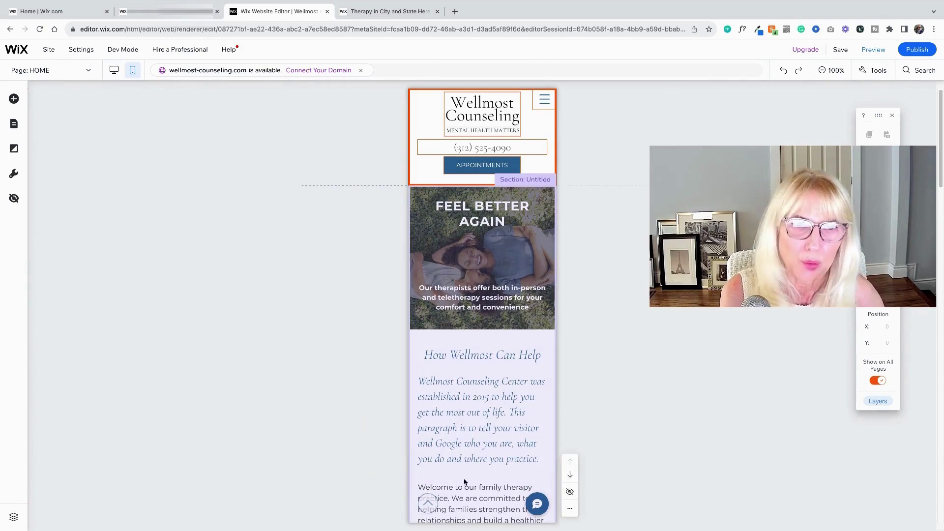
scroll(478, 395, down, 2)
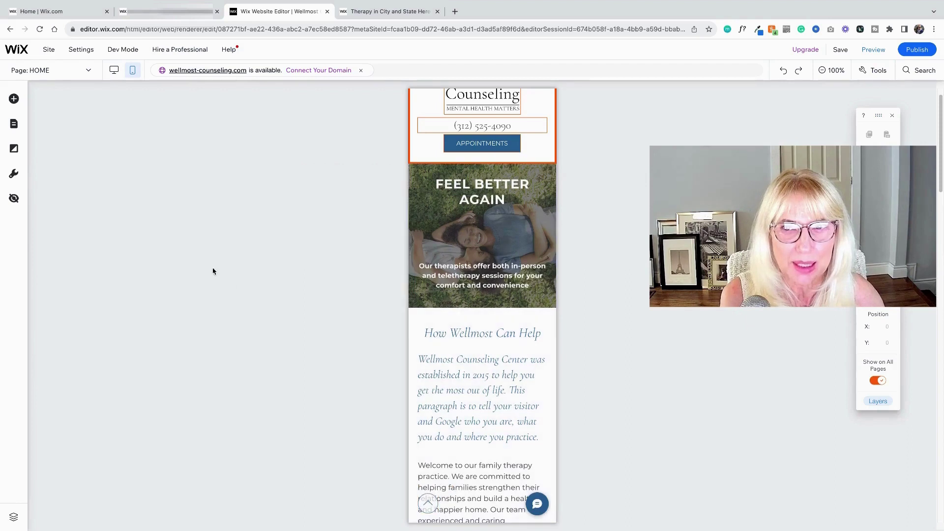
Open Mobile Tools and confirm Back to top button already has a green check
click(15, 175)
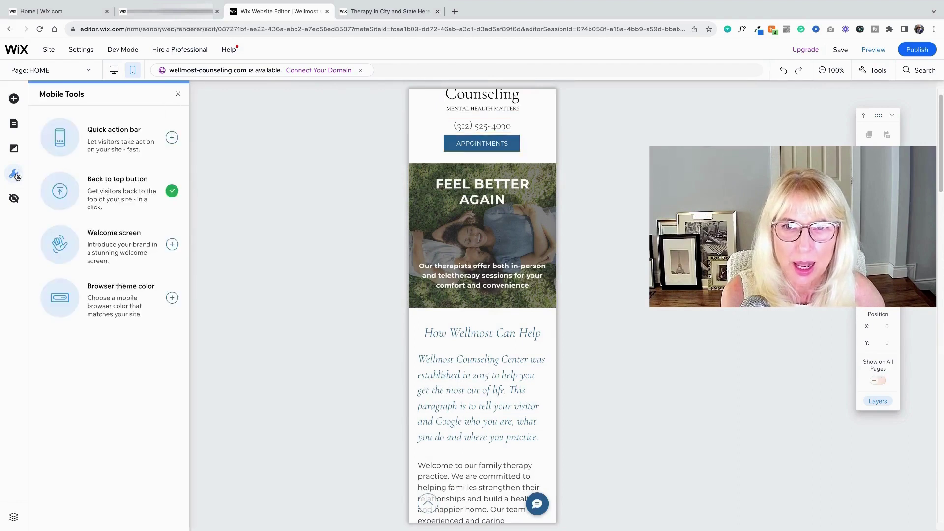
mouse_move(169, 193)
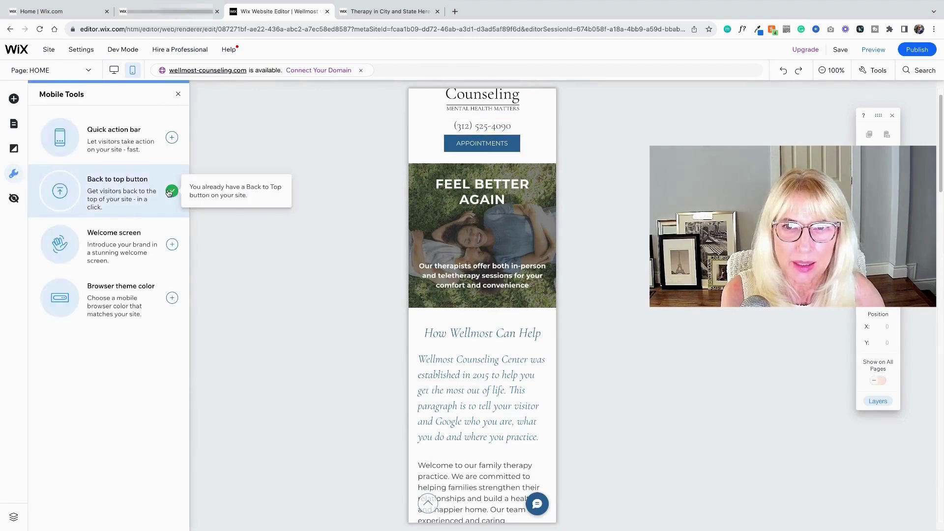
Select the bottom-left back-to-top button hidden behind the chat button
right_click(540, 502)
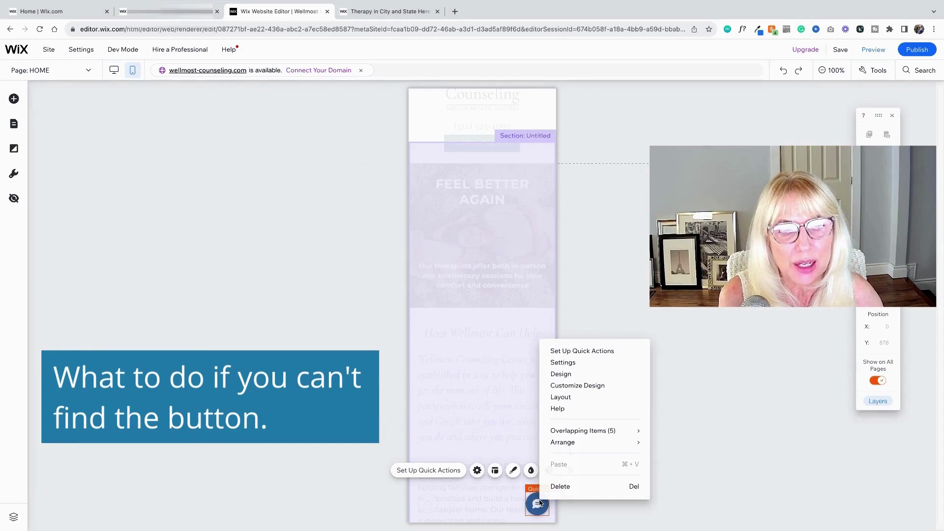
mouse_move(566, 430)
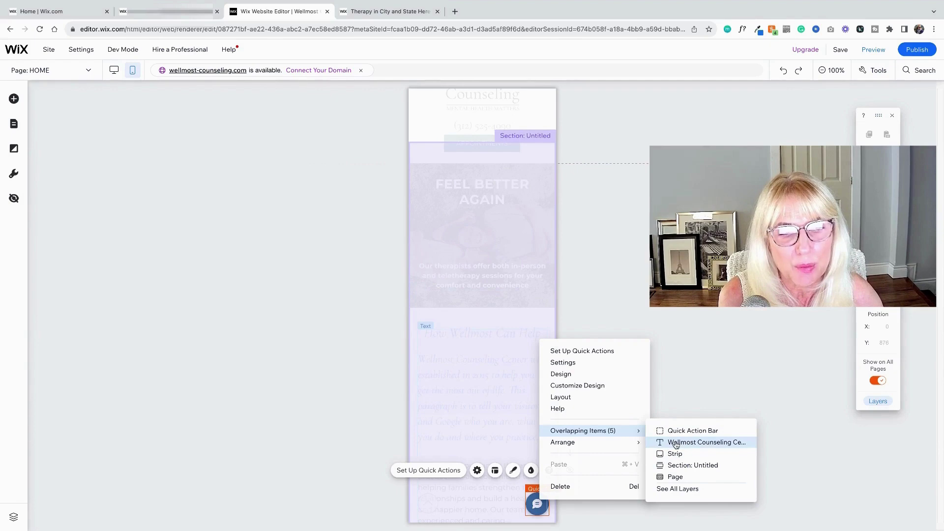
click(442, 458)
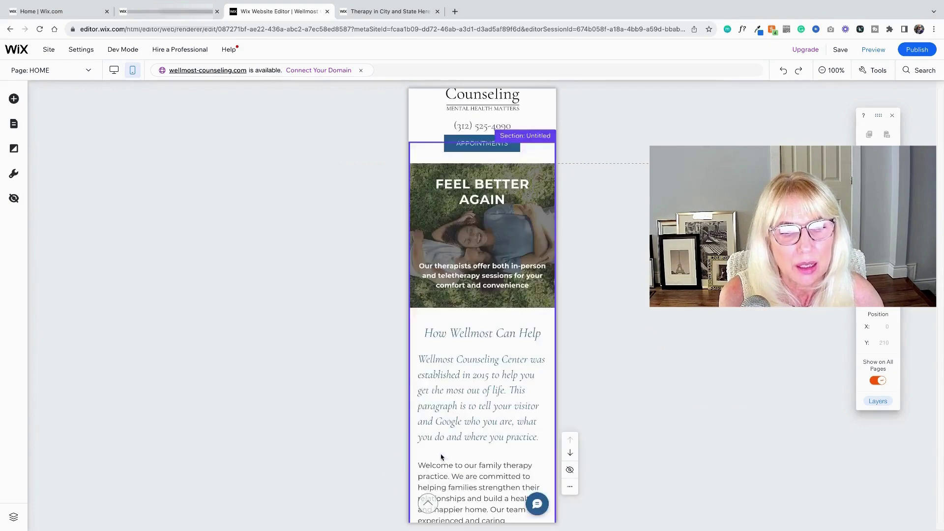
click(430, 507)
right_click(431, 506)
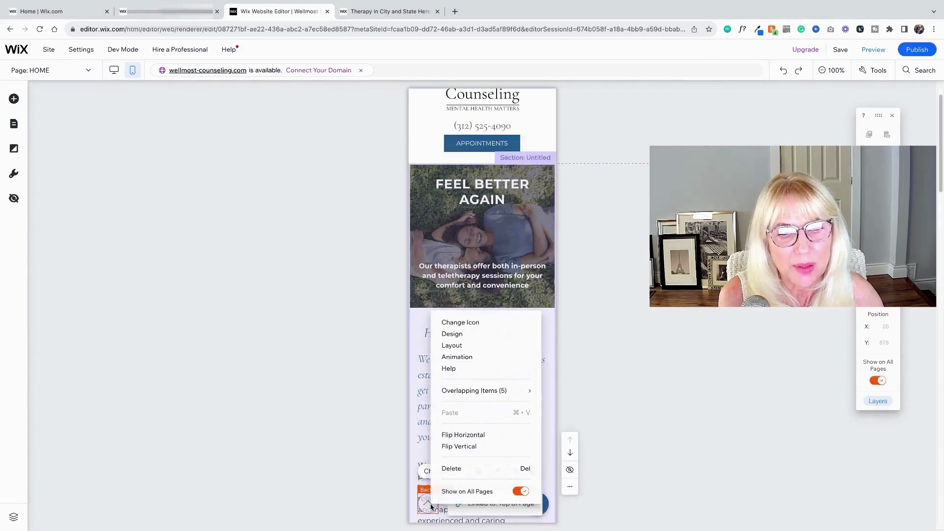
mouse_move(468, 391)
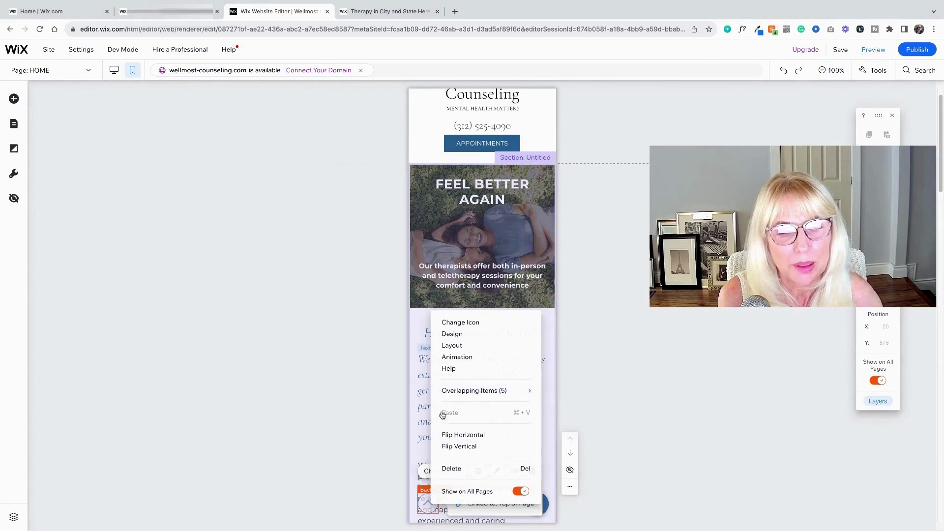
click(427, 507)
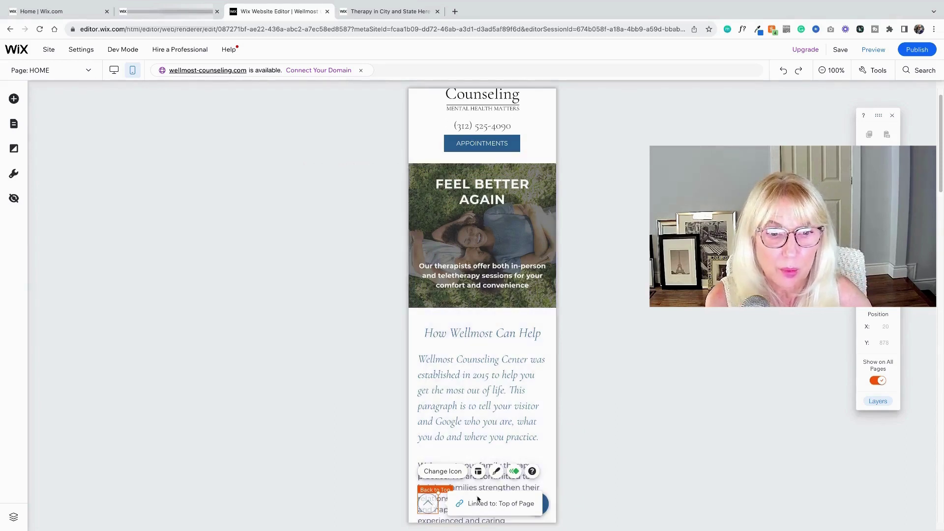
Try aligning the back-to-top button to the right in its layout settings
click(478, 472)
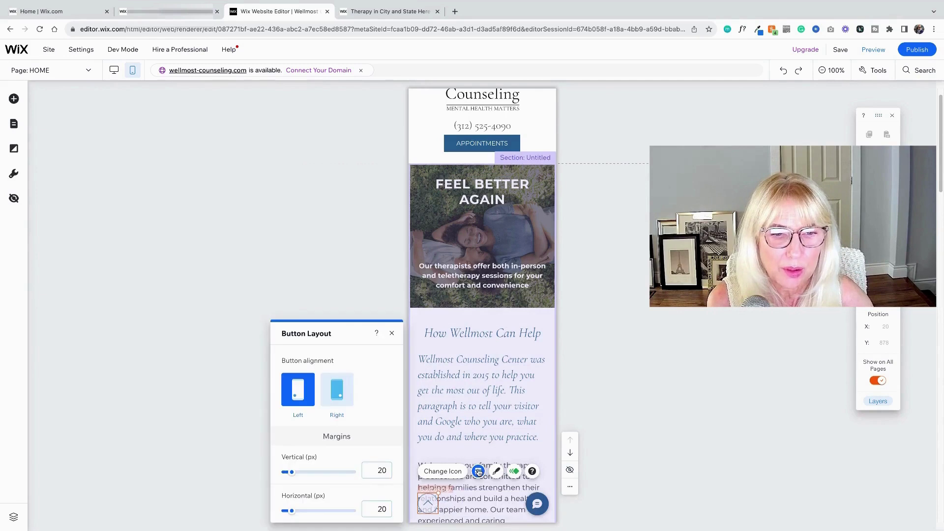
click(340, 397)
click(643, 472)
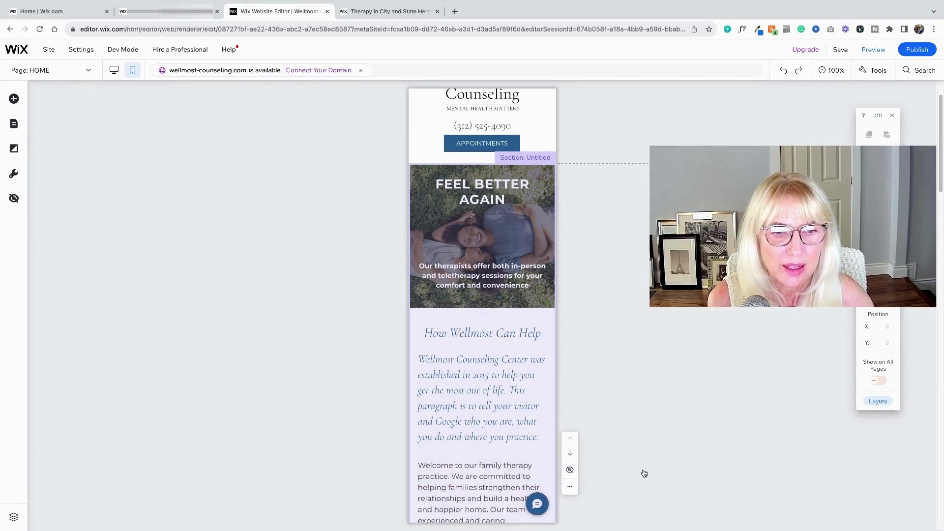
Reselect the button beneath the chat button and pin it left with 20 px margins
click(538, 504)
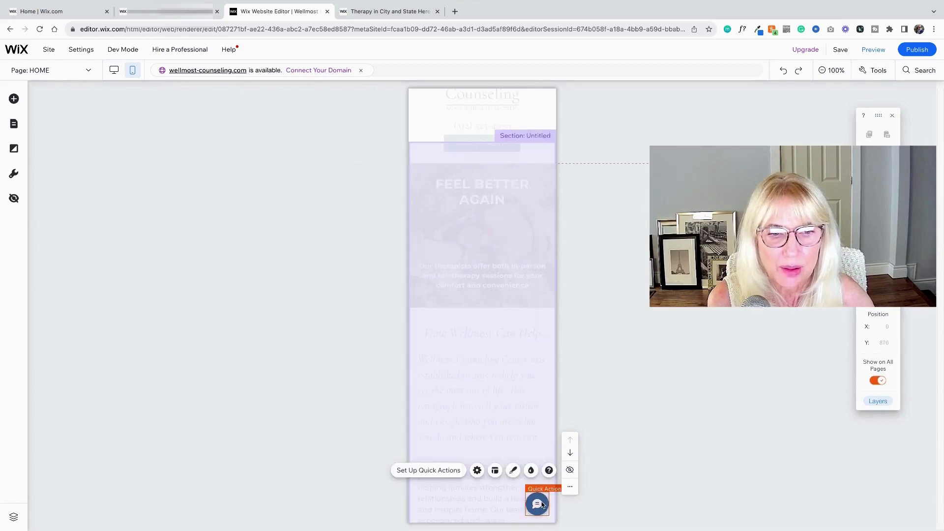
right_click(543, 505)
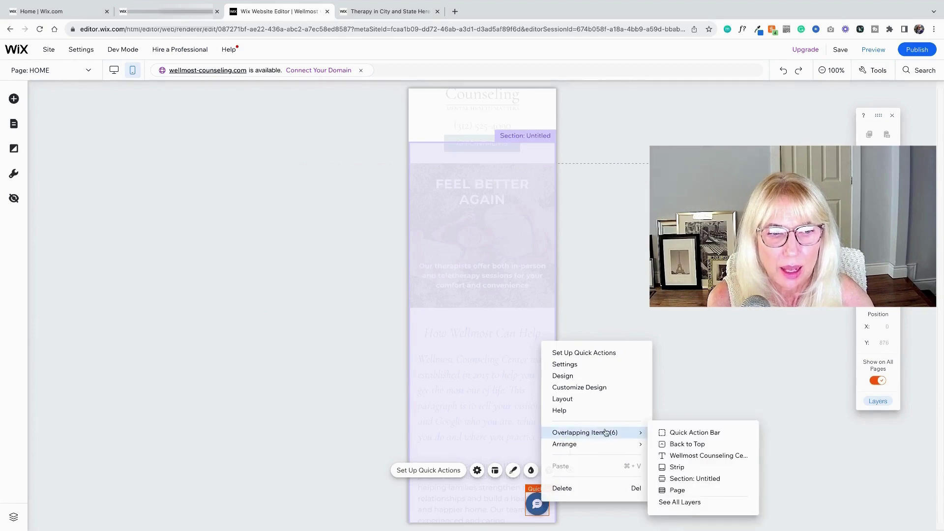
click(687, 444)
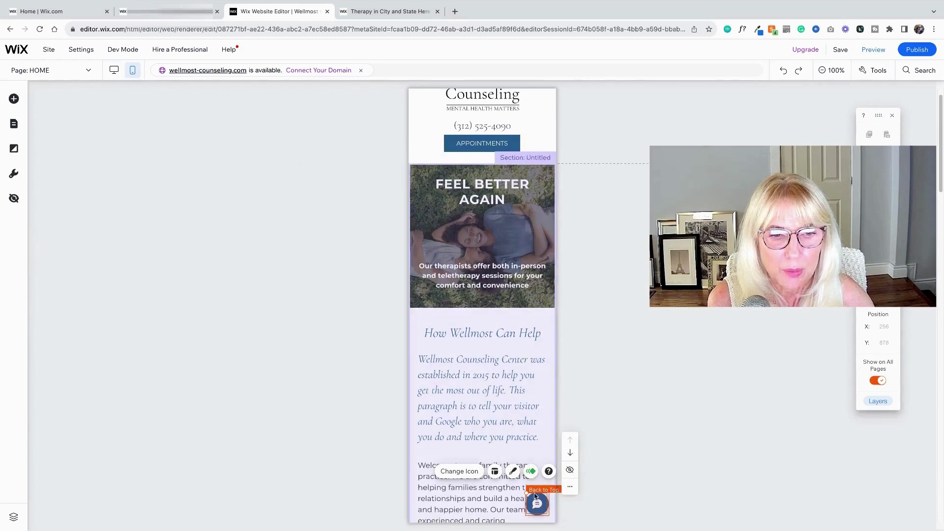
click(495, 472)
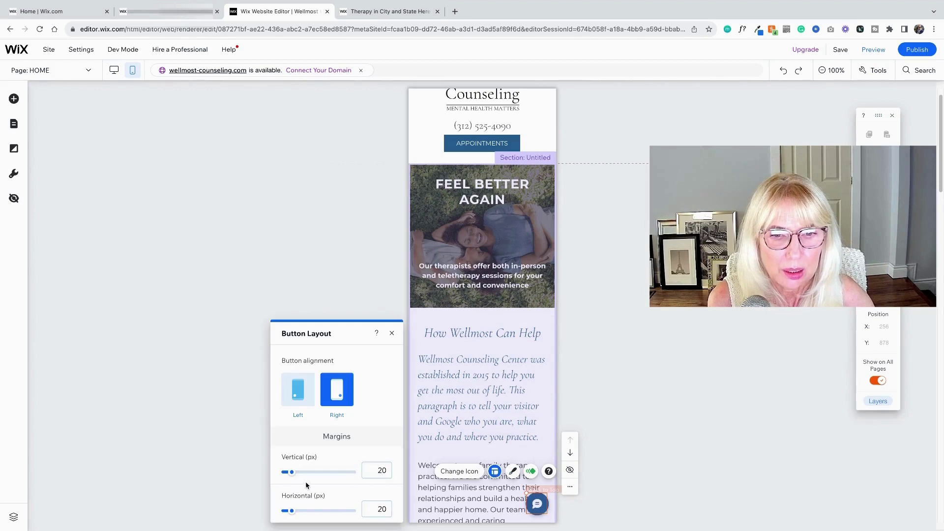
click(298, 401)
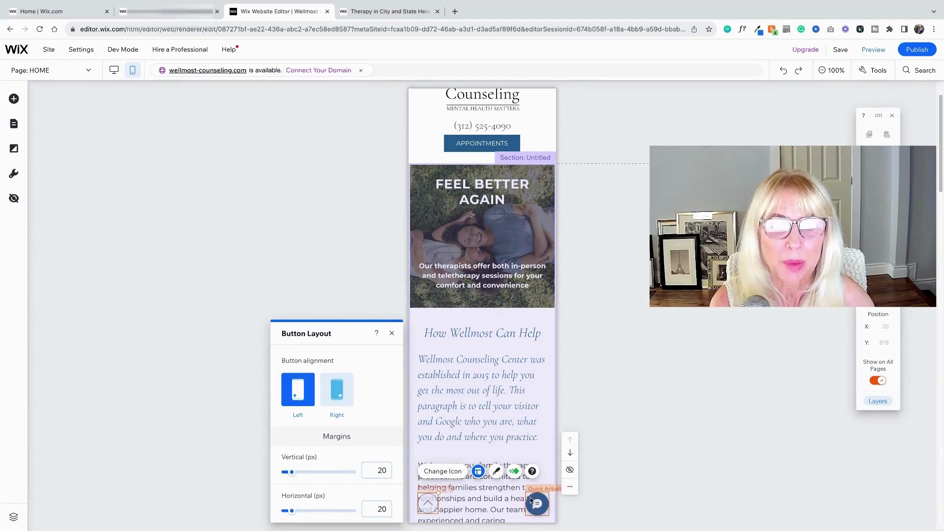
click(393, 335)
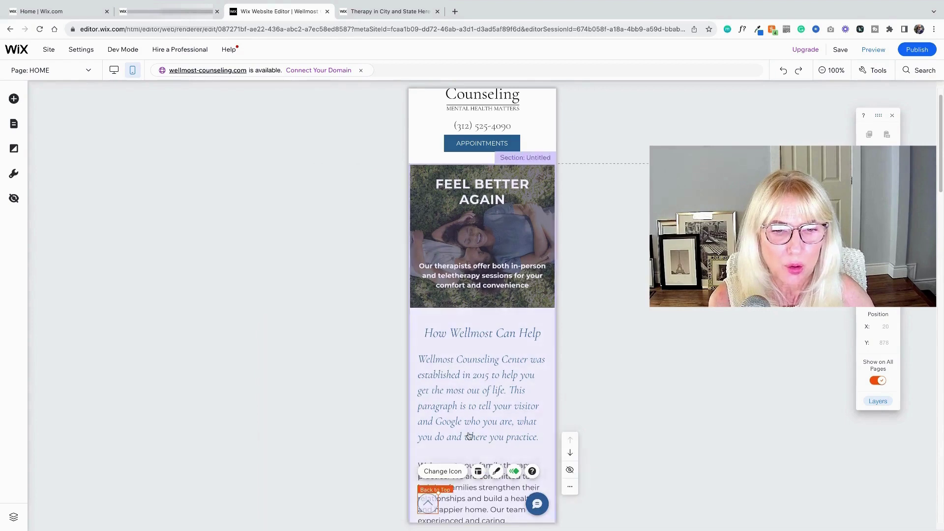
Browse the back-to-top button's Change Icon arrows, keeping the round up-chevron
click(428, 503)
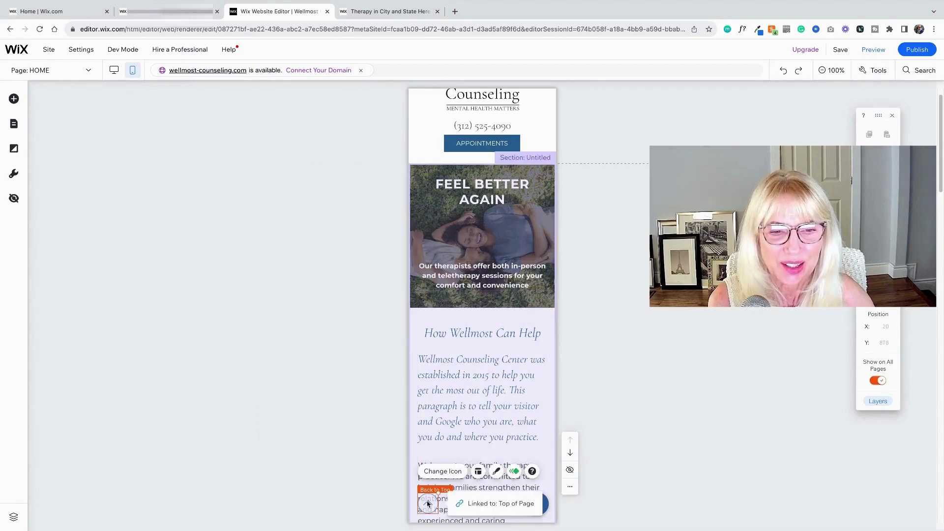
click(444, 472)
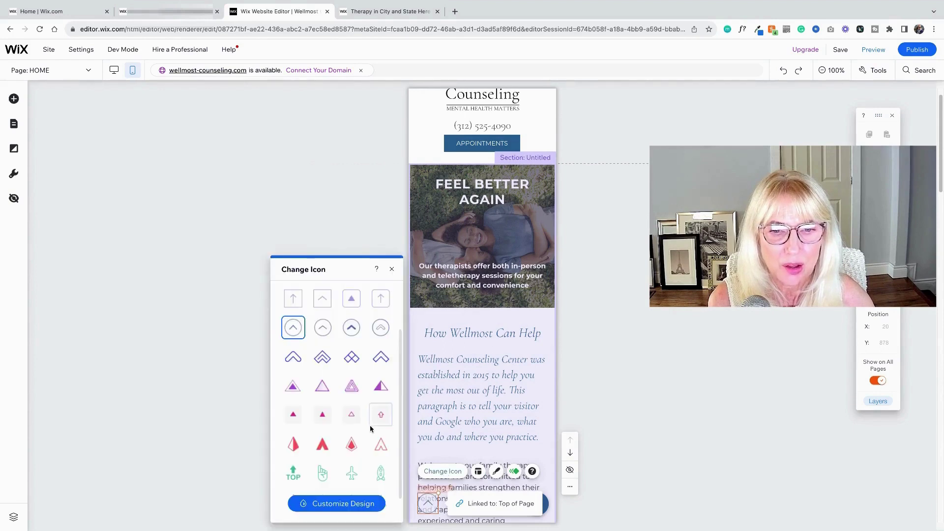
scroll(371, 429, down, 1)
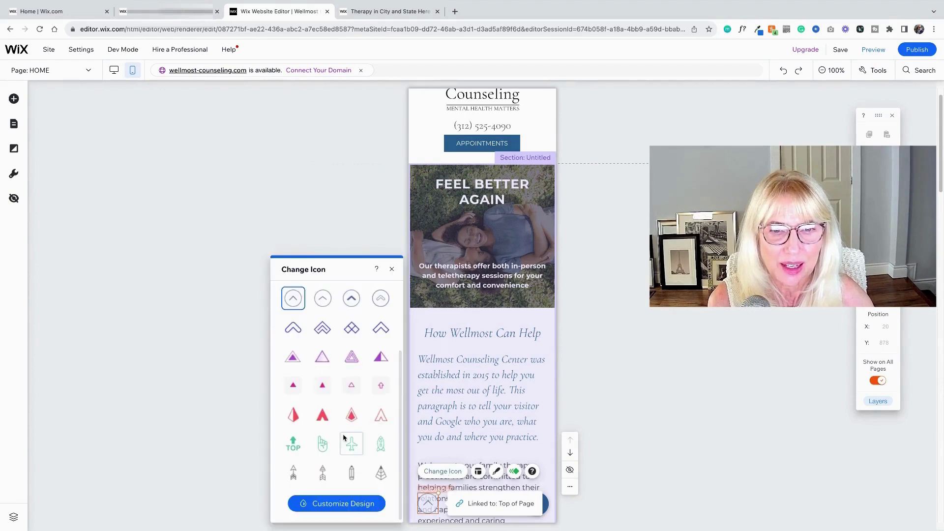
scroll(350, 428, up, 3)
scroll(355, 394, down, 3)
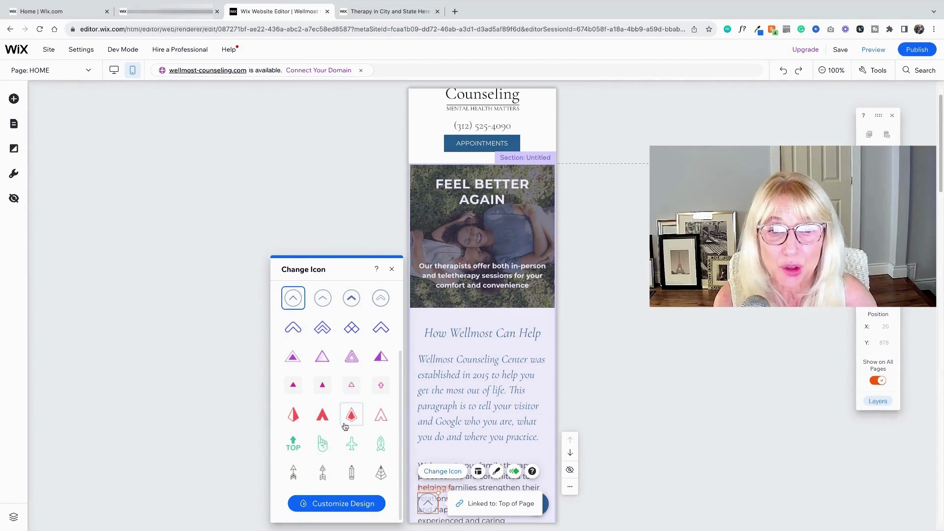
scroll(347, 425, up, 2)
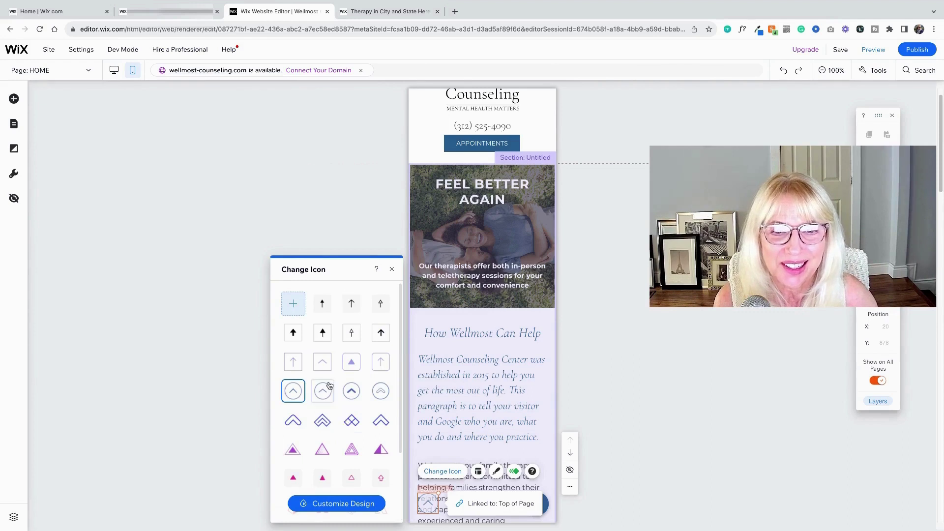
scroll(337, 502, down, 1)
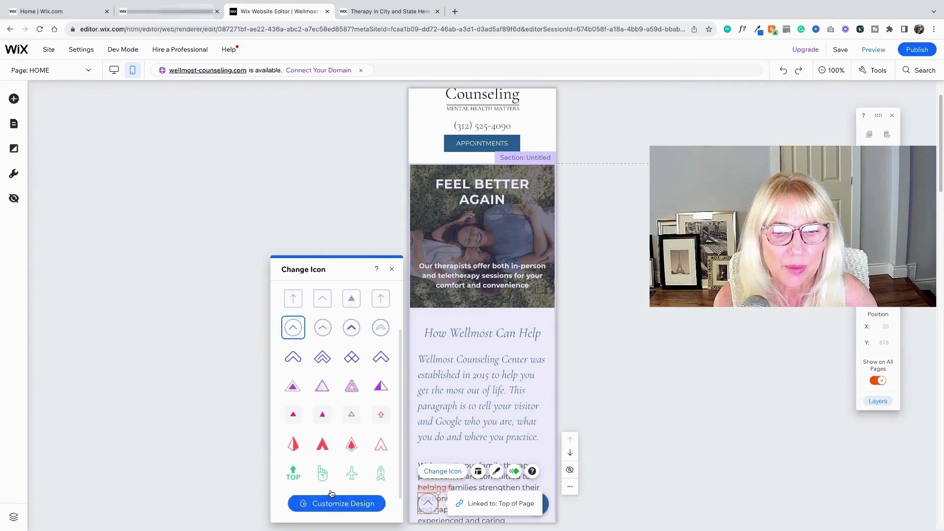
Try a brown theme fill on the back-to-top button, then revert it to blue
click(327, 504)
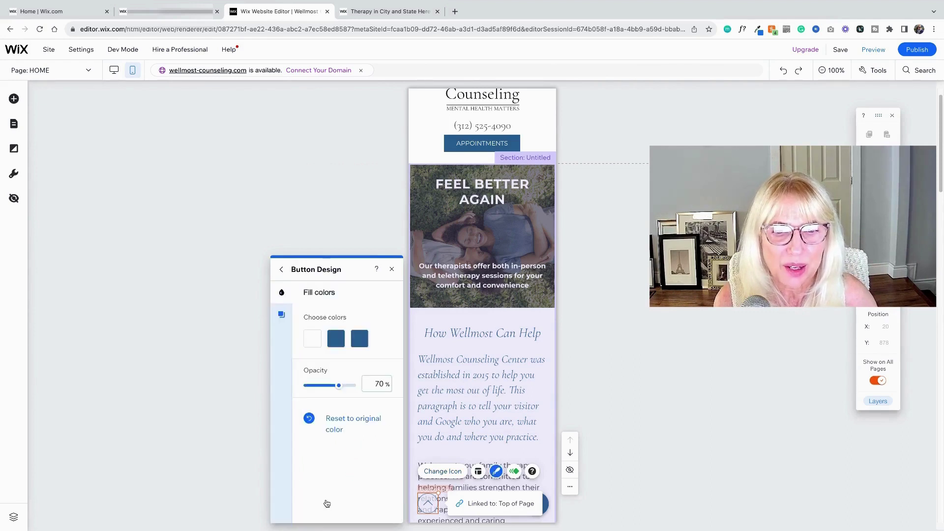
click(336, 340)
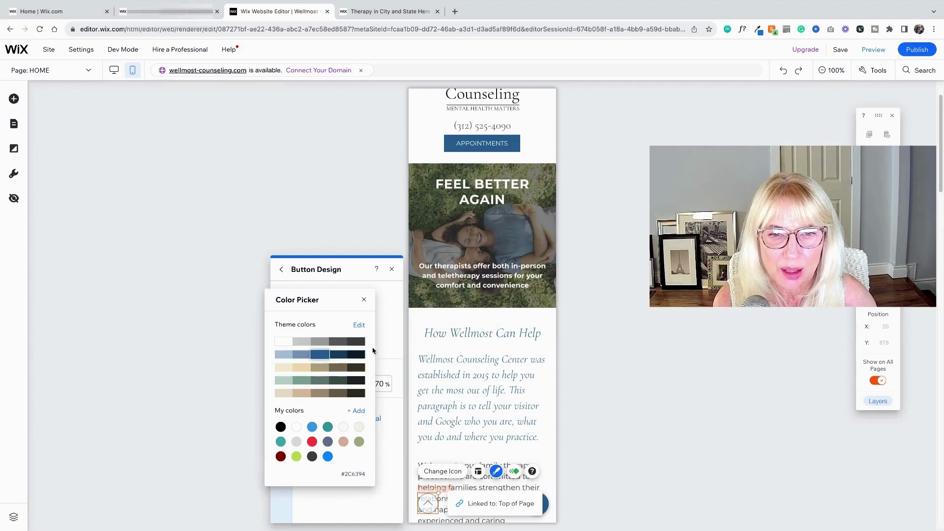
click(338, 367)
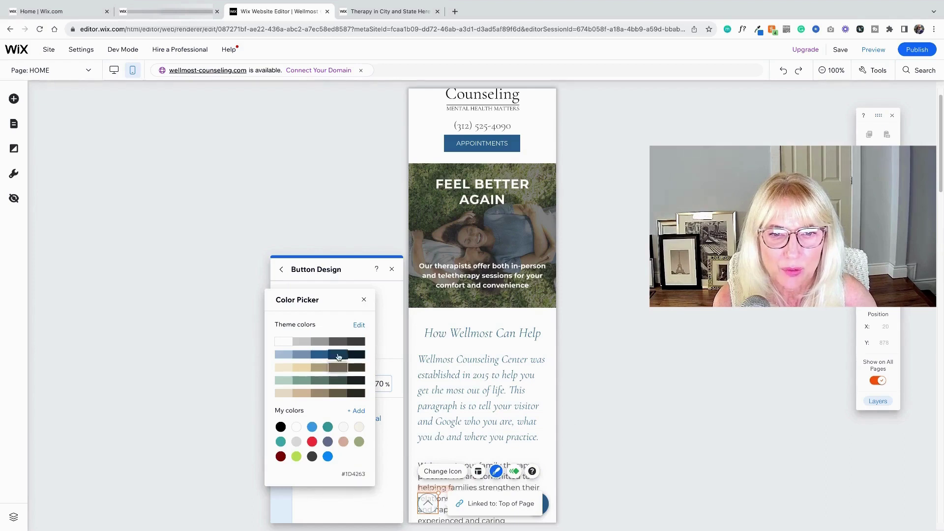
click(383, 340)
click(359, 339)
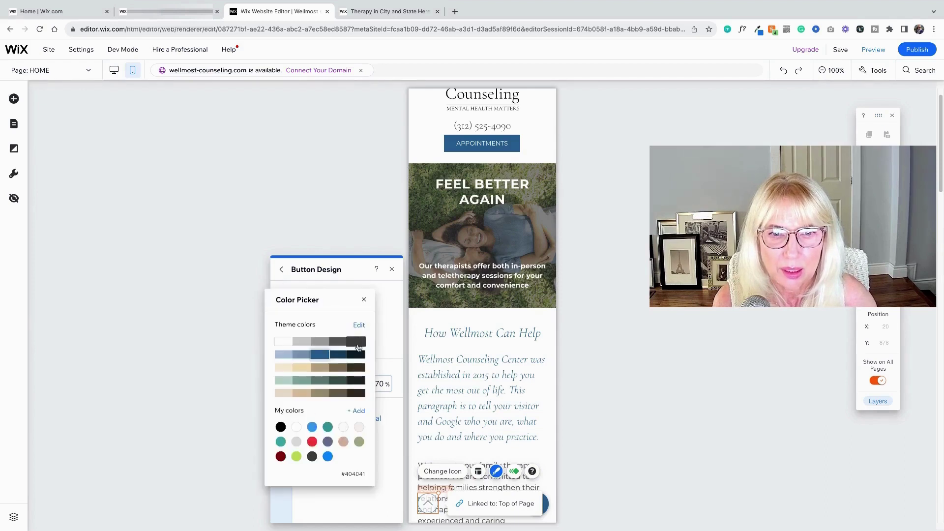
click(393, 315)
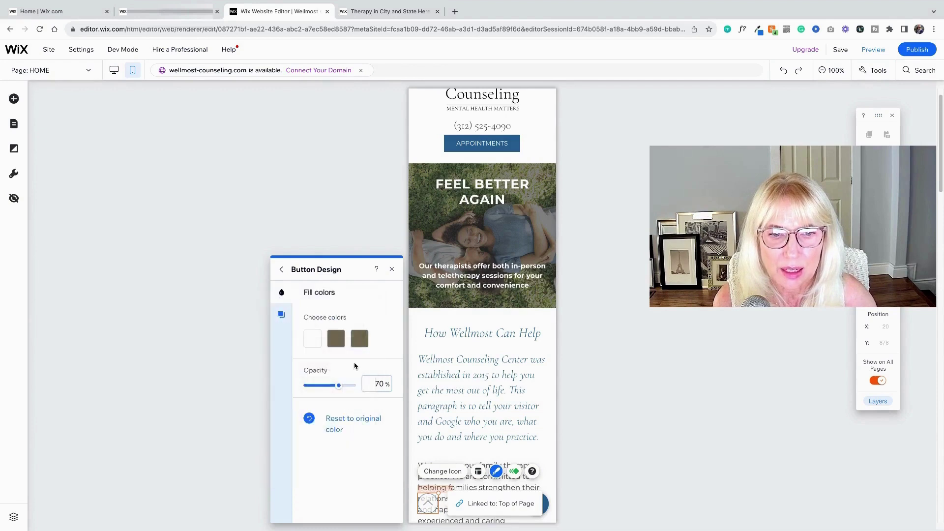
click(337, 339)
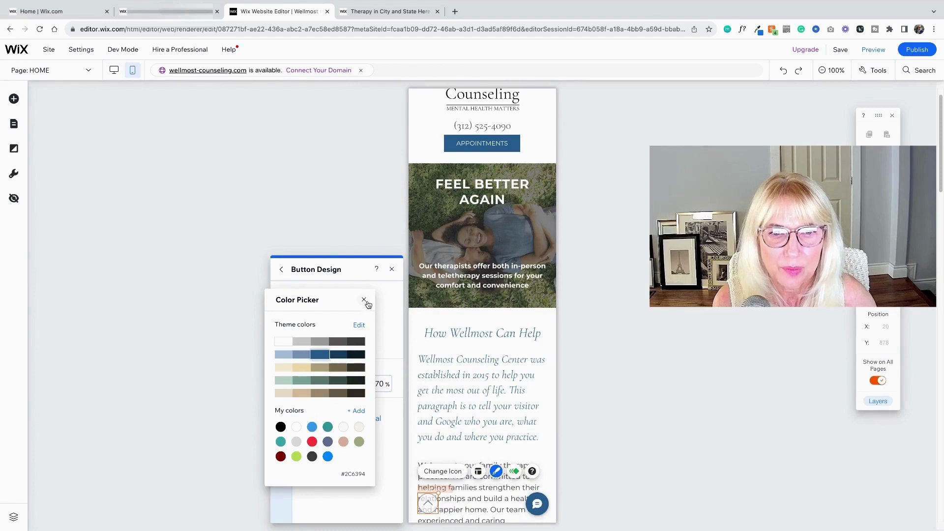
click(364, 300)
click(357, 334)
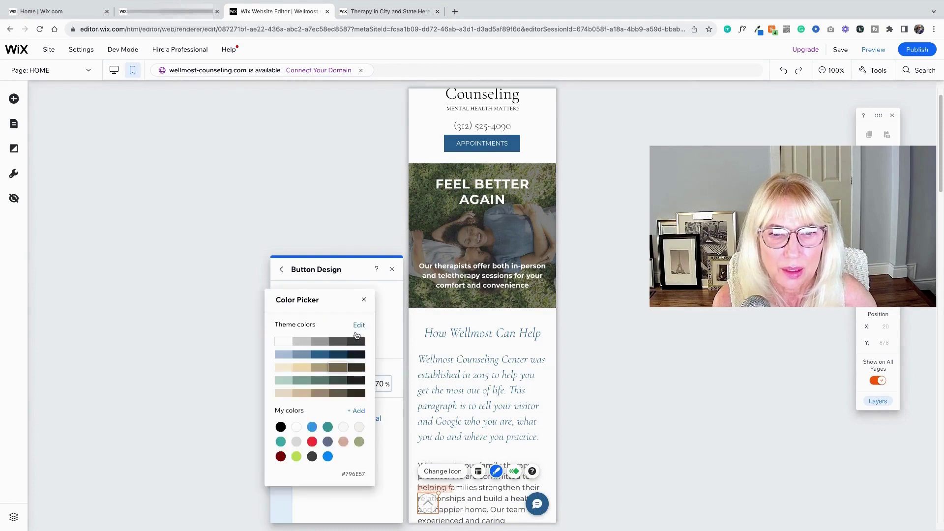
click(320, 354)
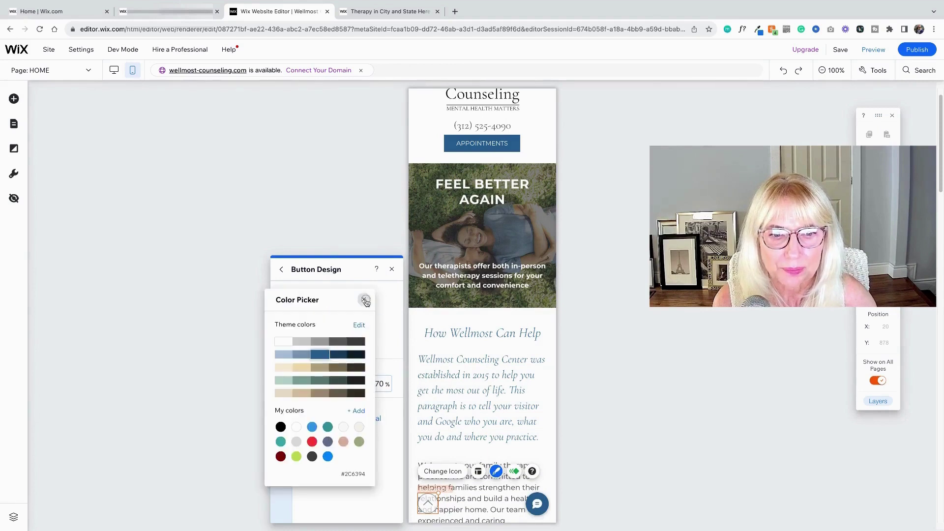
click(364, 300)
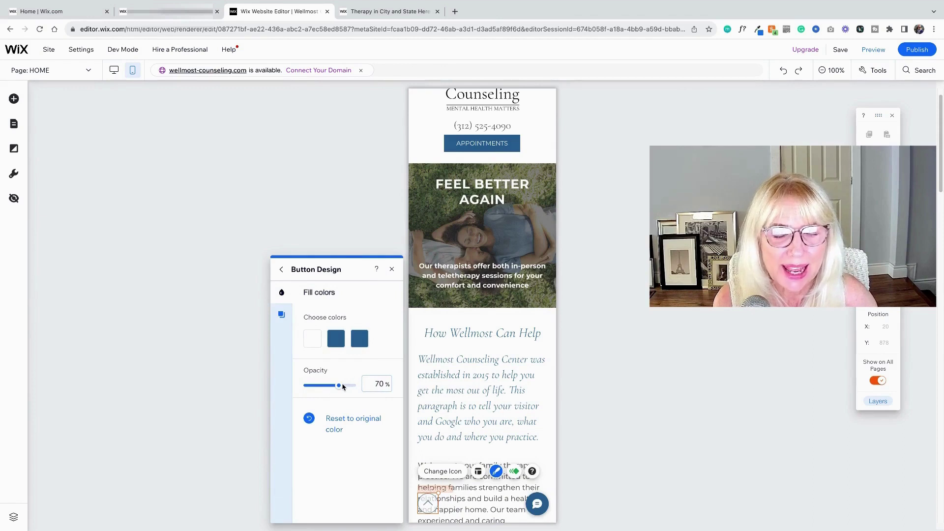
Set the button's fill opacity to 70% and close the design settings
drag(339, 386, 337, 386)
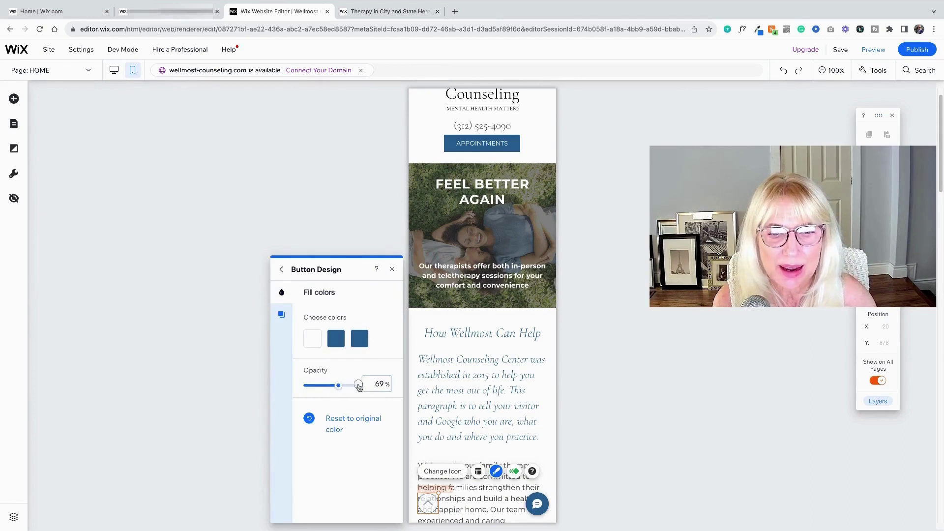
click(359, 388)
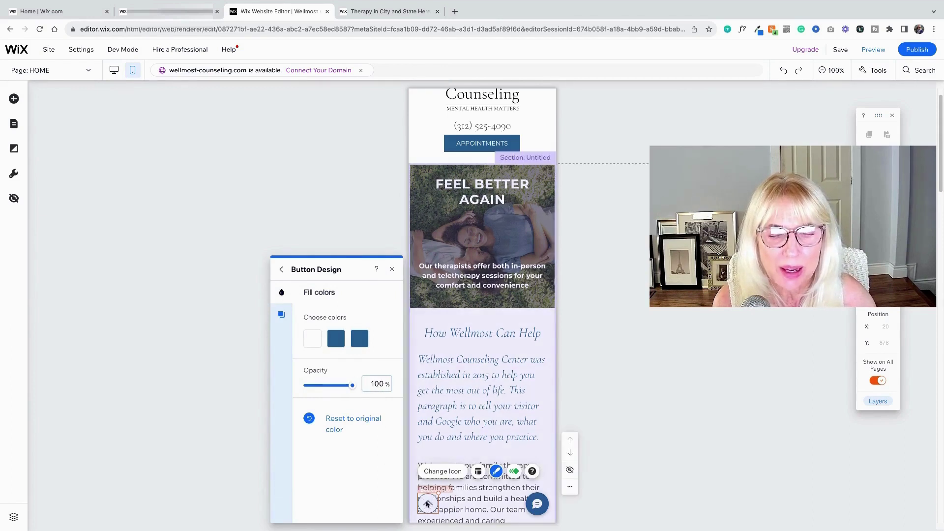
drag(352, 386, 341, 387)
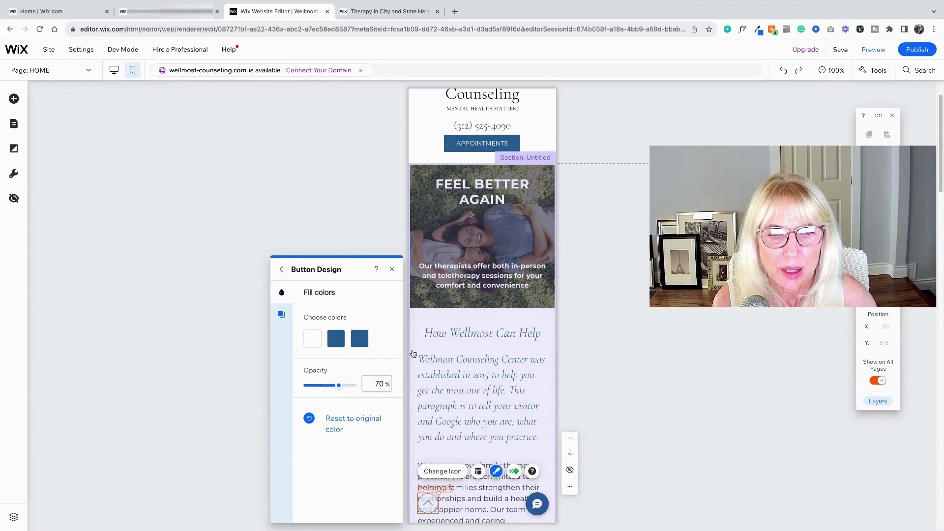
click(393, 270)
Check the button's animation is Fade in, then close the animation choices
click(514, 472)
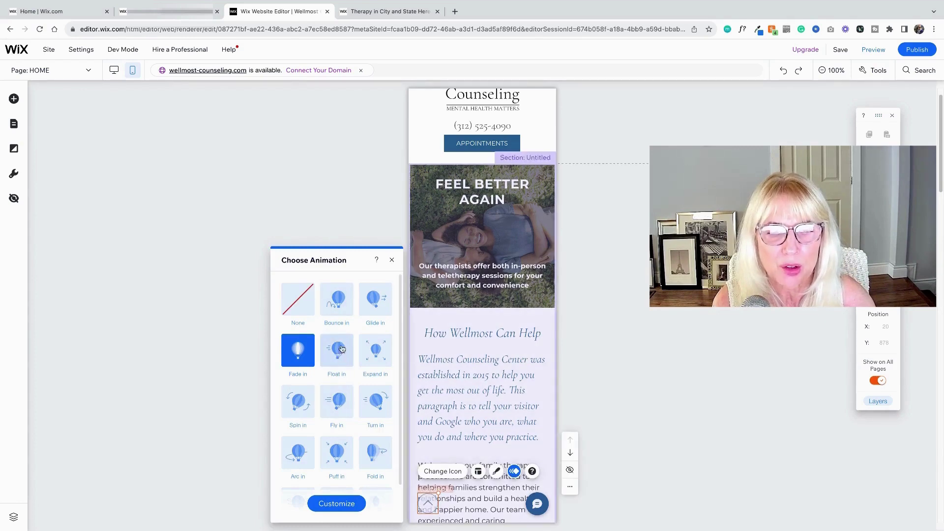
click(392, 261)
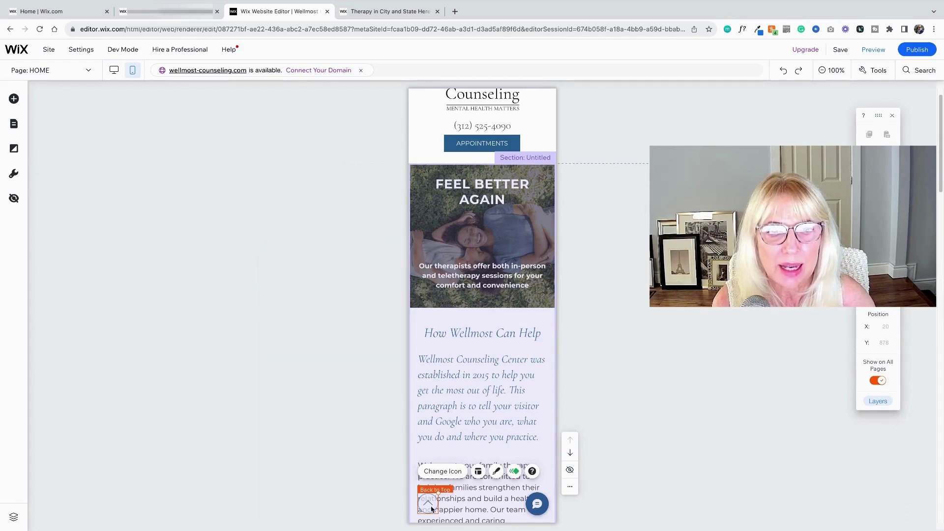
Preview the mobile site, scroll down, and use the back-to-top arrow to return to the top
click(871, 50)
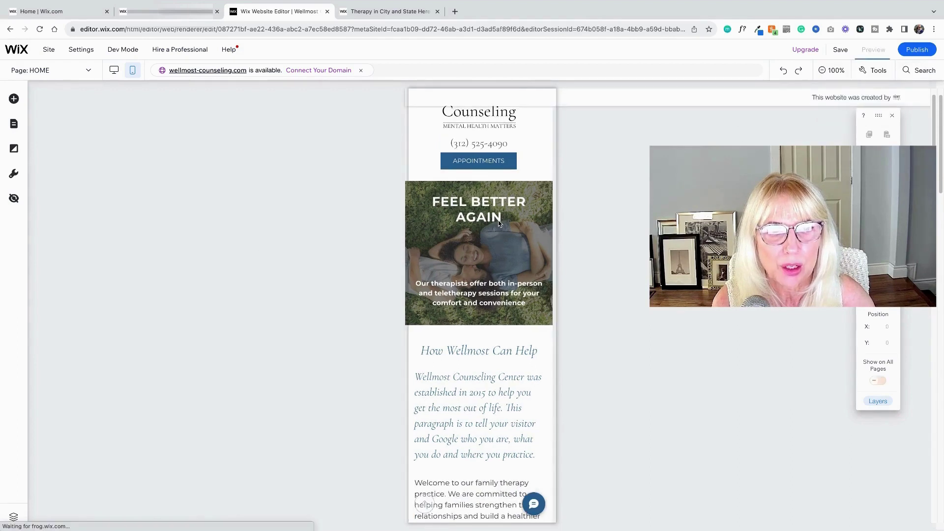
scroll(452, 298, down, 3)
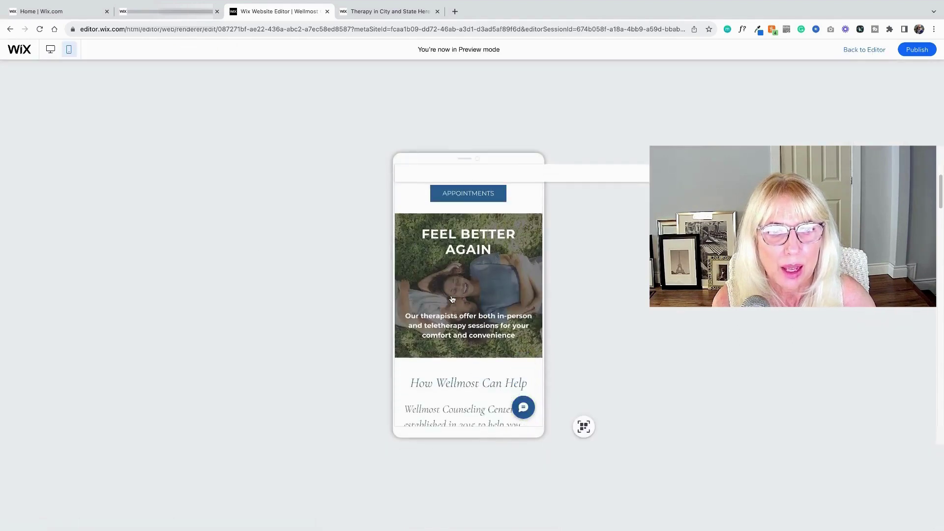
scroll(455, 296, down, 4)
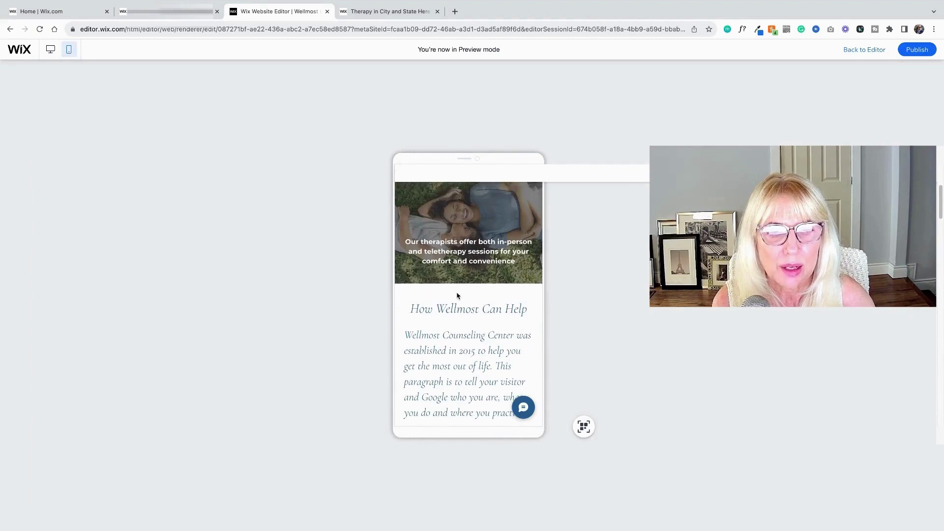
scroll(458, 297, down, 3)
scroll(458, 298, down, 2)
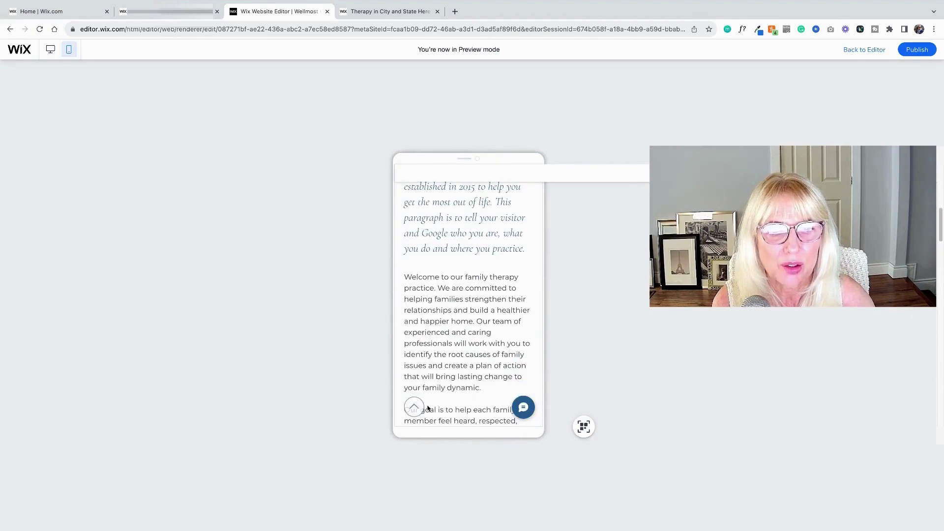
scroll(461, 384, down, 2)
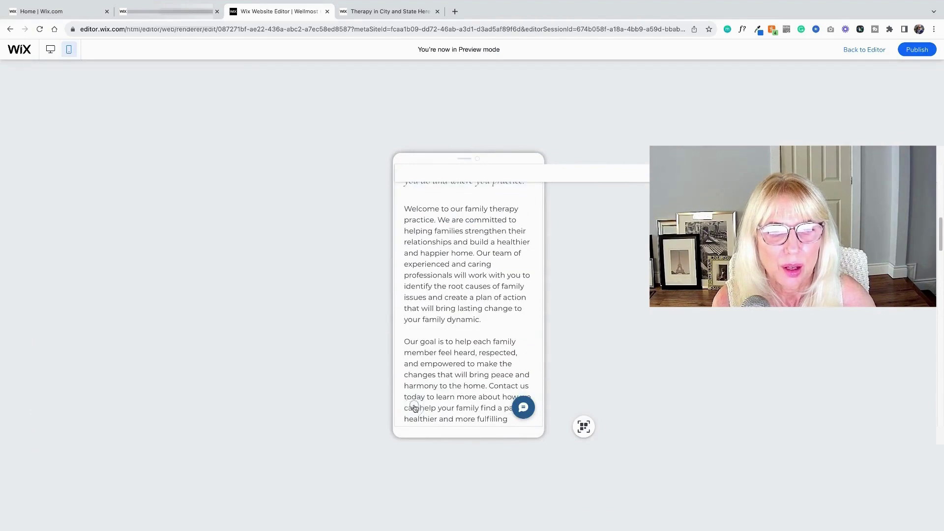
click(414, 408)
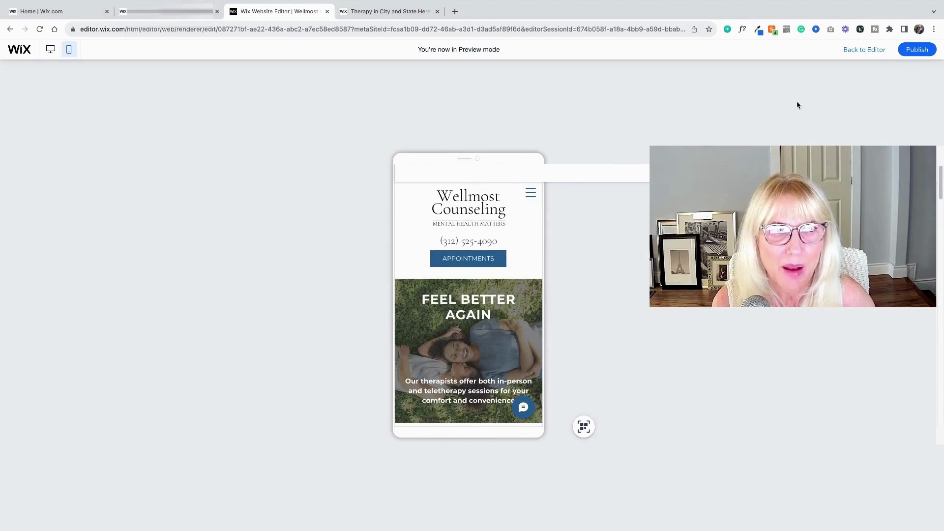
Exit Preview and return to the editor
click(858, 49)
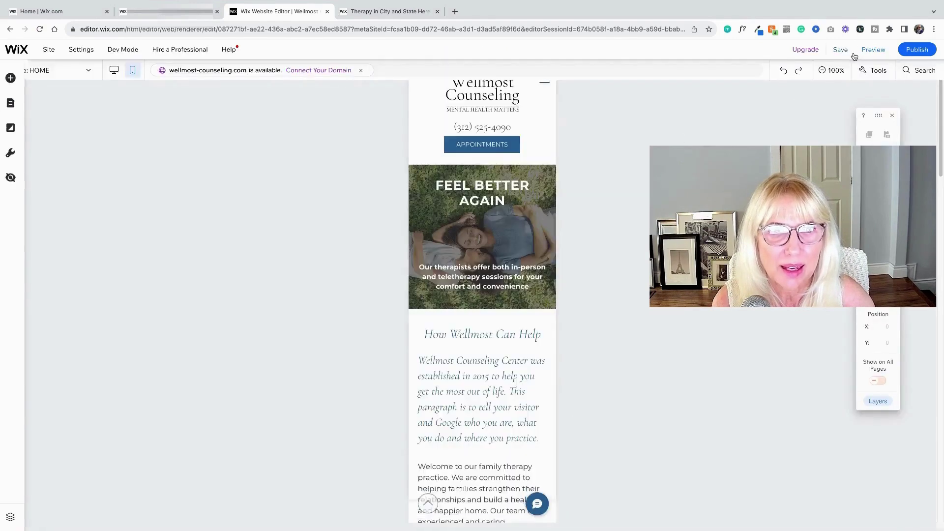